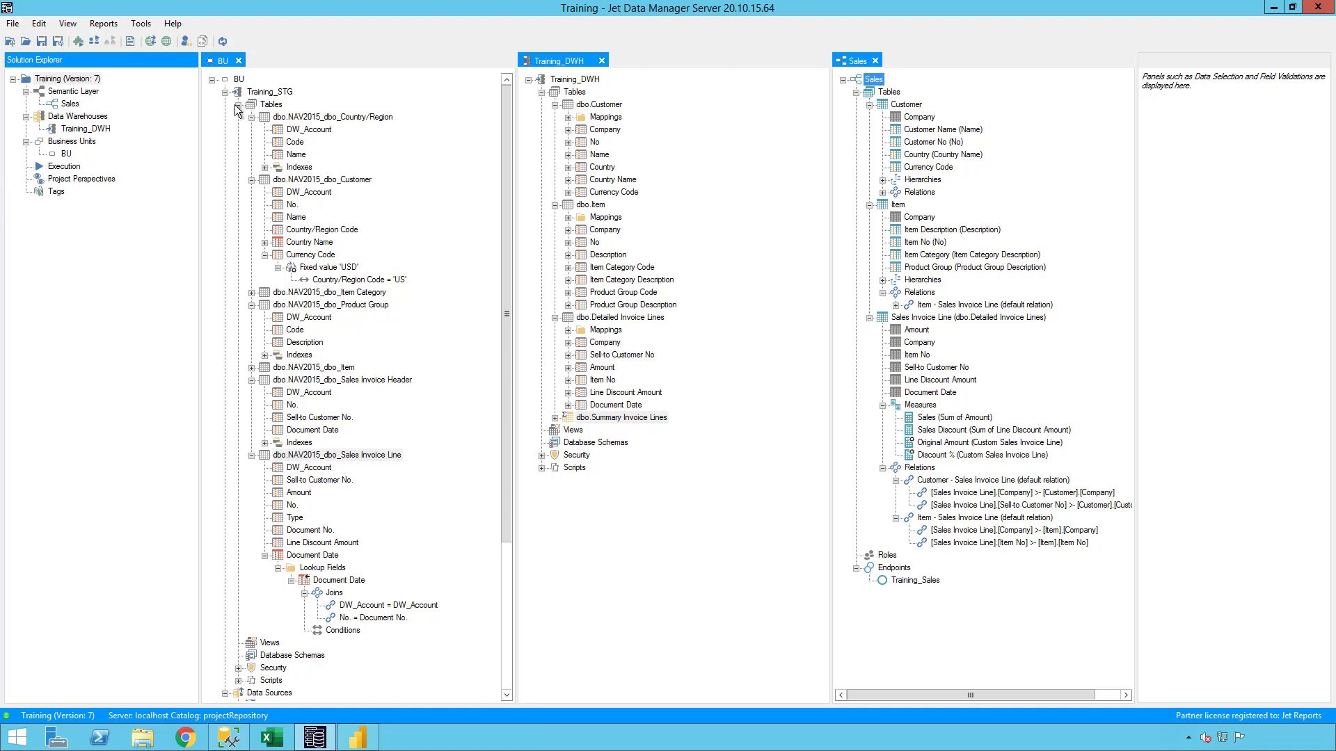
Start a new date table under the Training_STG tables with a date range from 2015-01-01 to 2024-12-31.
left_click(238, 104)
right_click(268, 104)
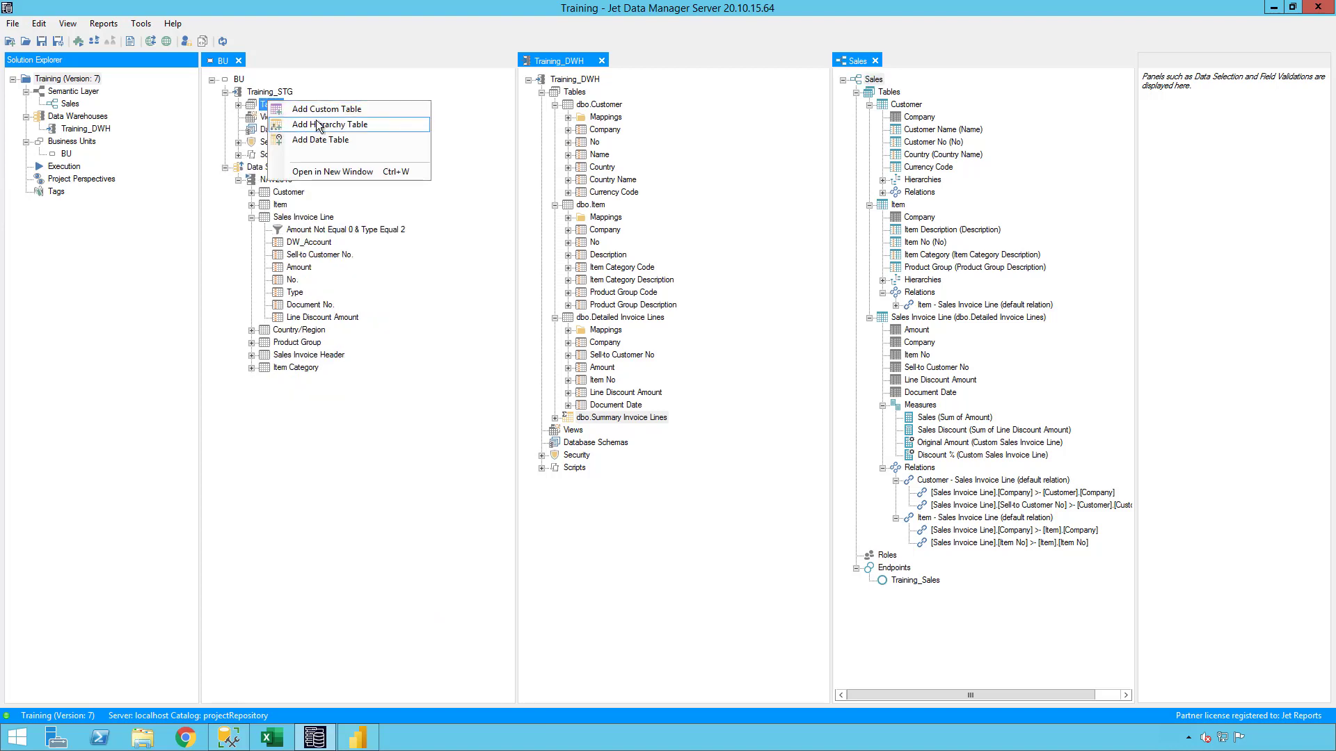
left_click(320, 139)
left_click(567, 225)
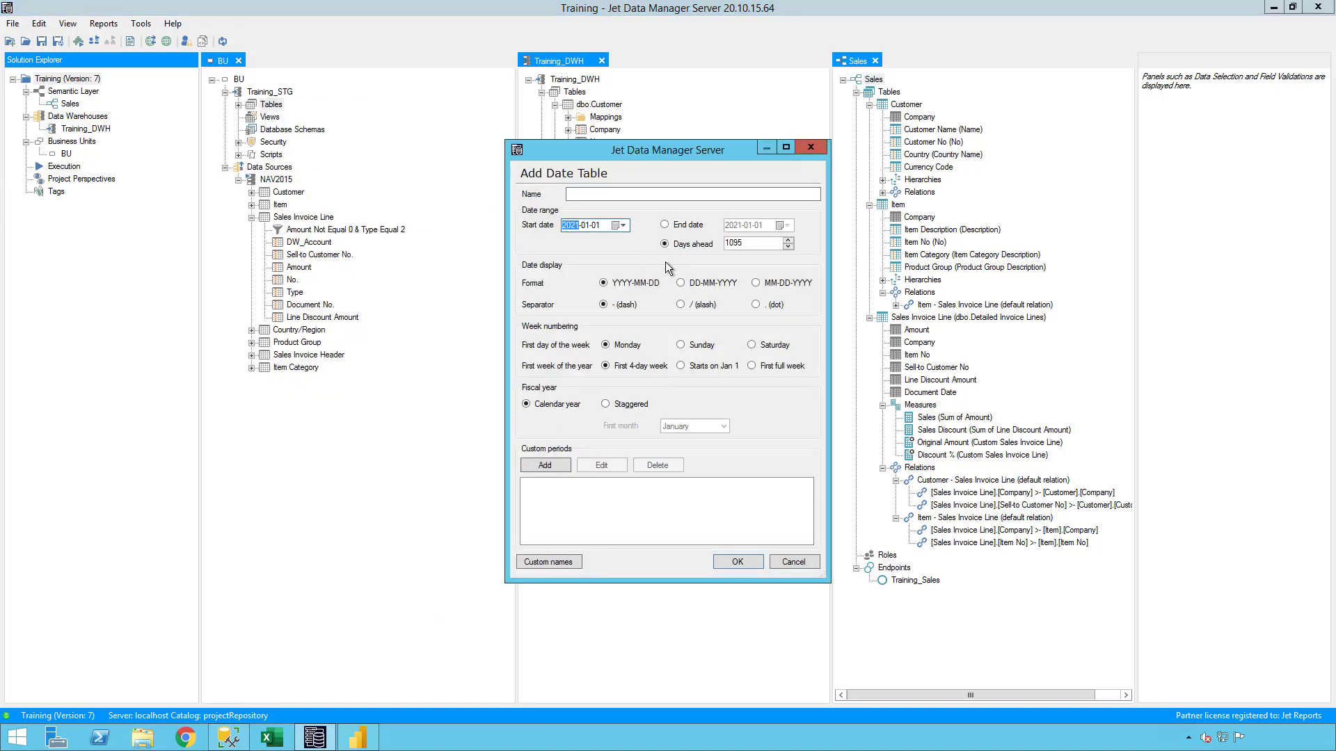
type("2018")
left_click(699, 224)
key("Up")
key("Up")
key("Up")
key("Down")
Create the staging date table under the name Date, move it above the other tables, and expand its fields.
left_click(658, 193)
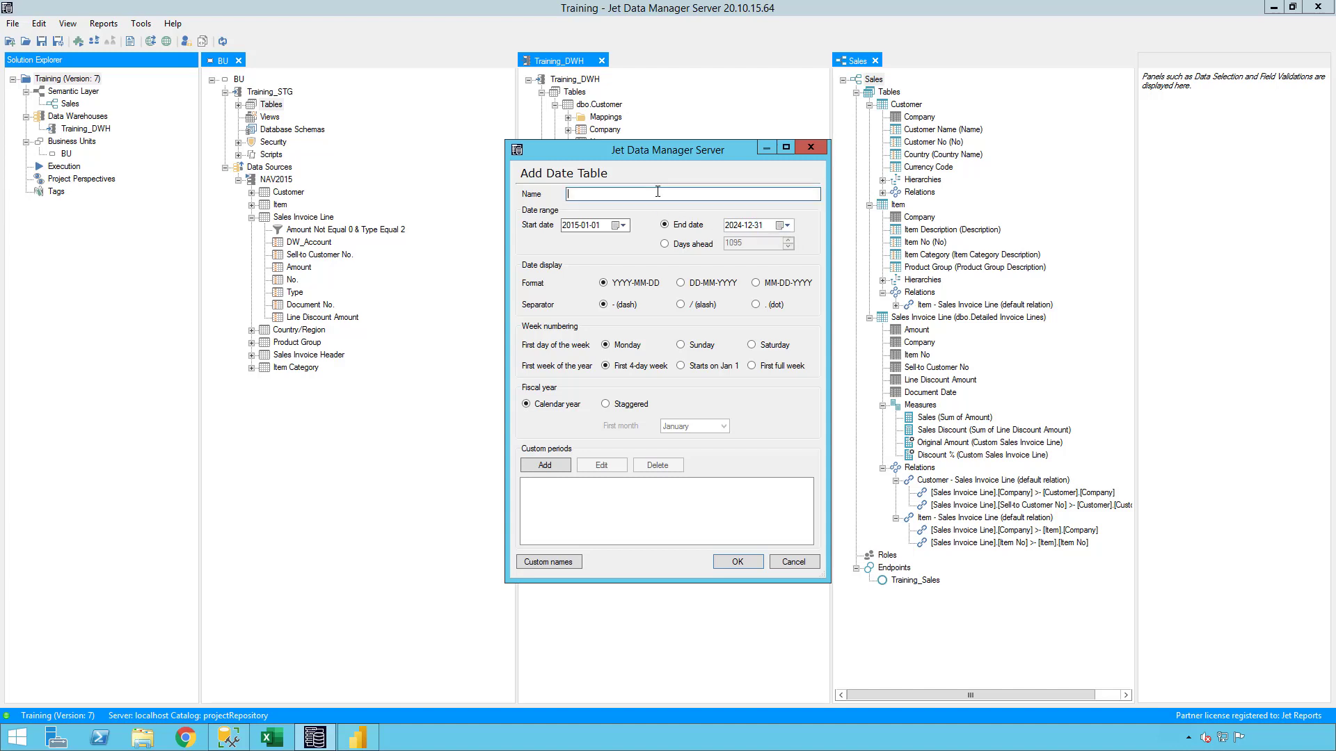
type("Date")
left_click(729, 561)
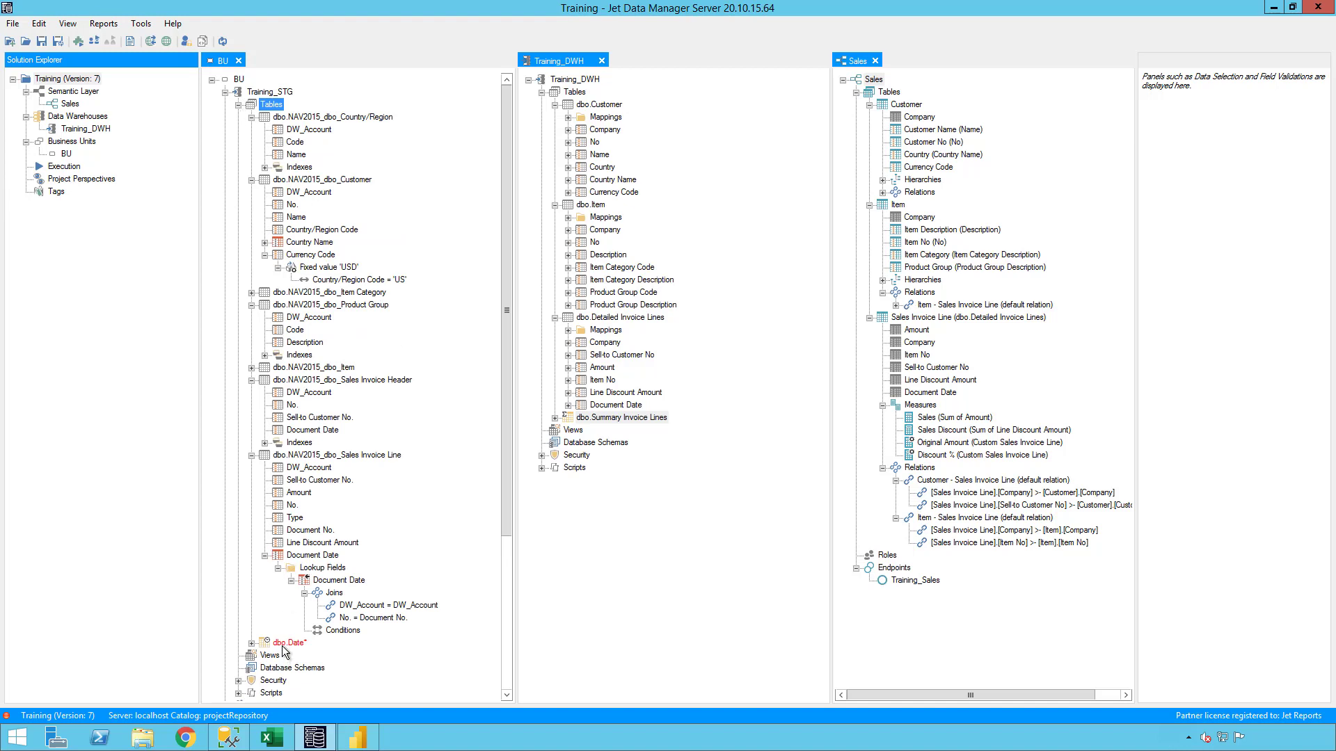
left_click_drag(285, 643, 282, 119)
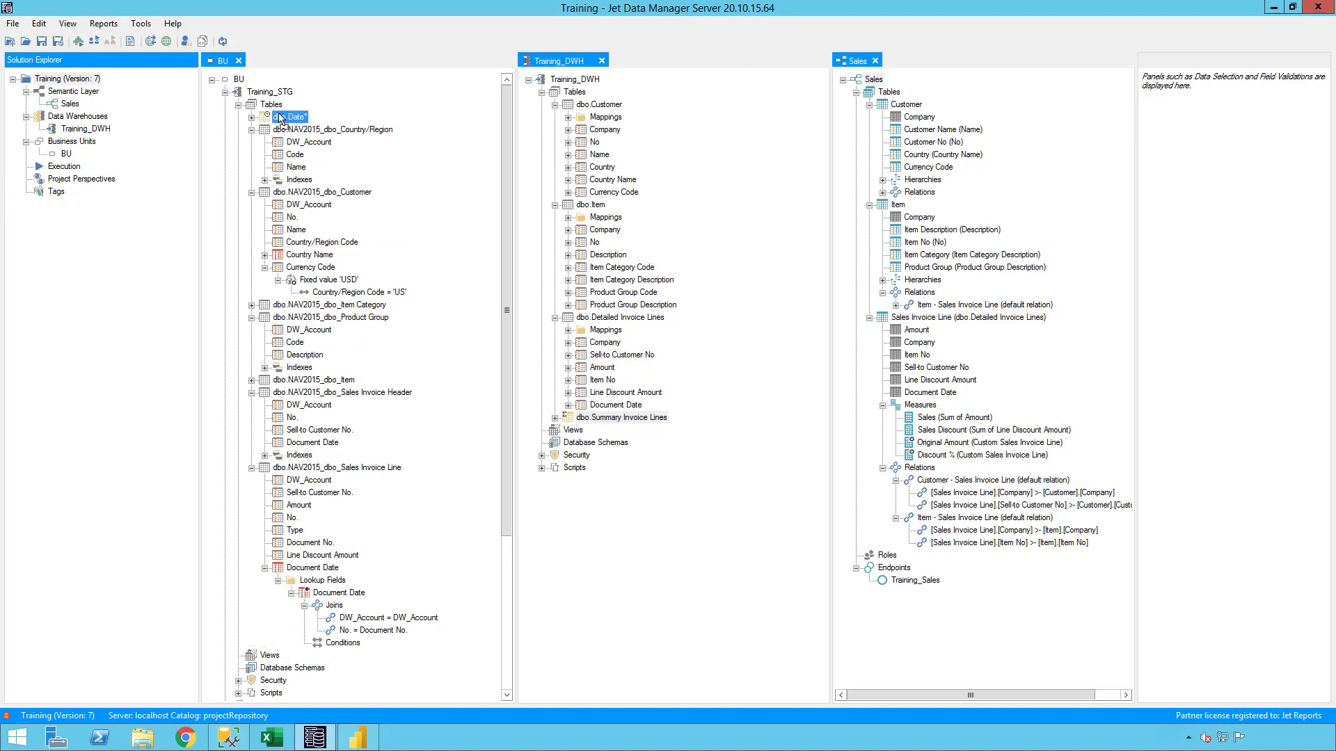
left_click(251, 117)
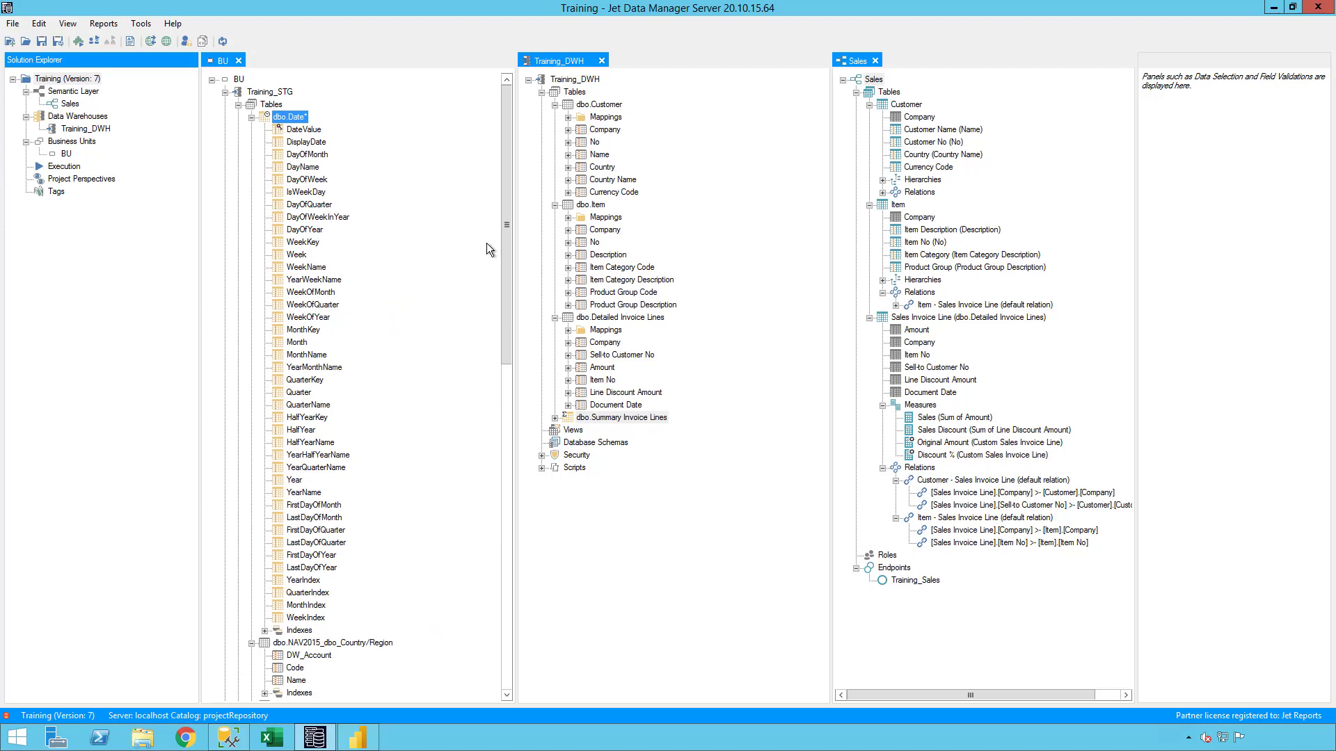
Add a data warehouse table named Date to Training_DWH and move it above the Customer table.
right_click(583, 93)
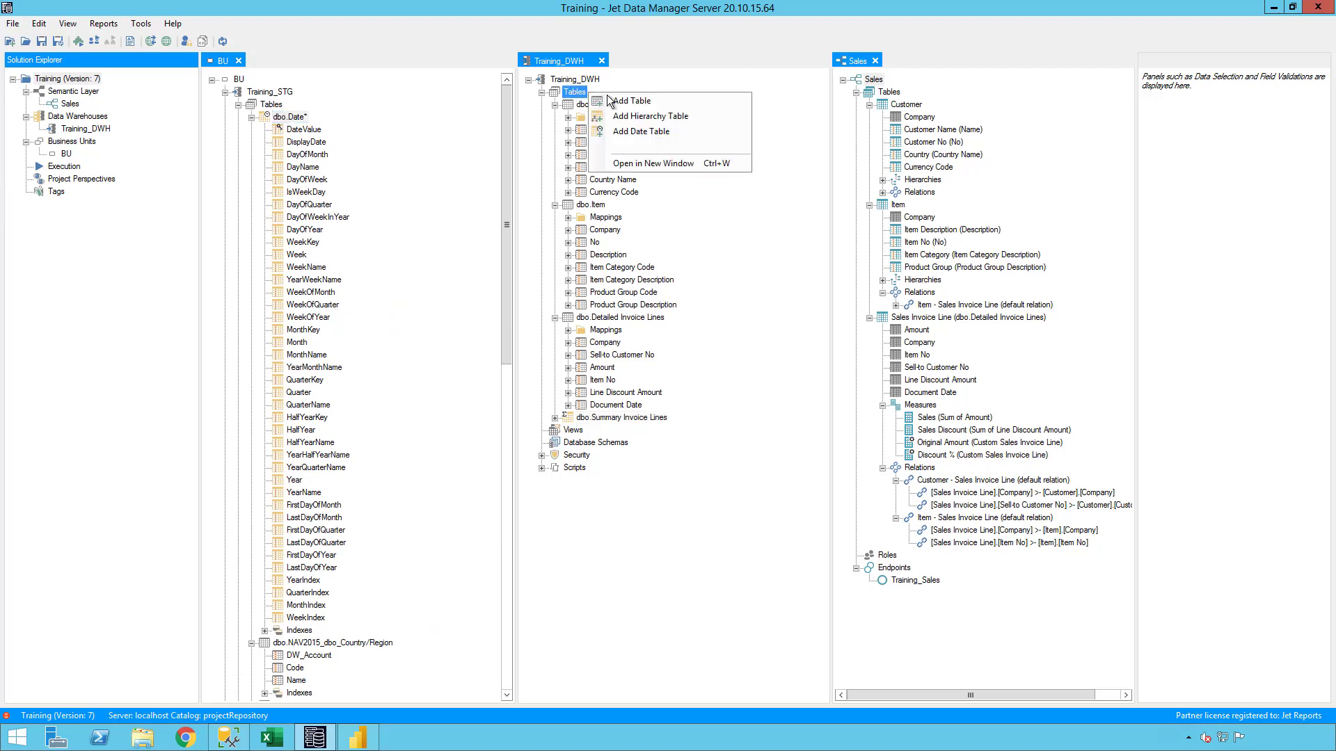
left_click(616, 102)
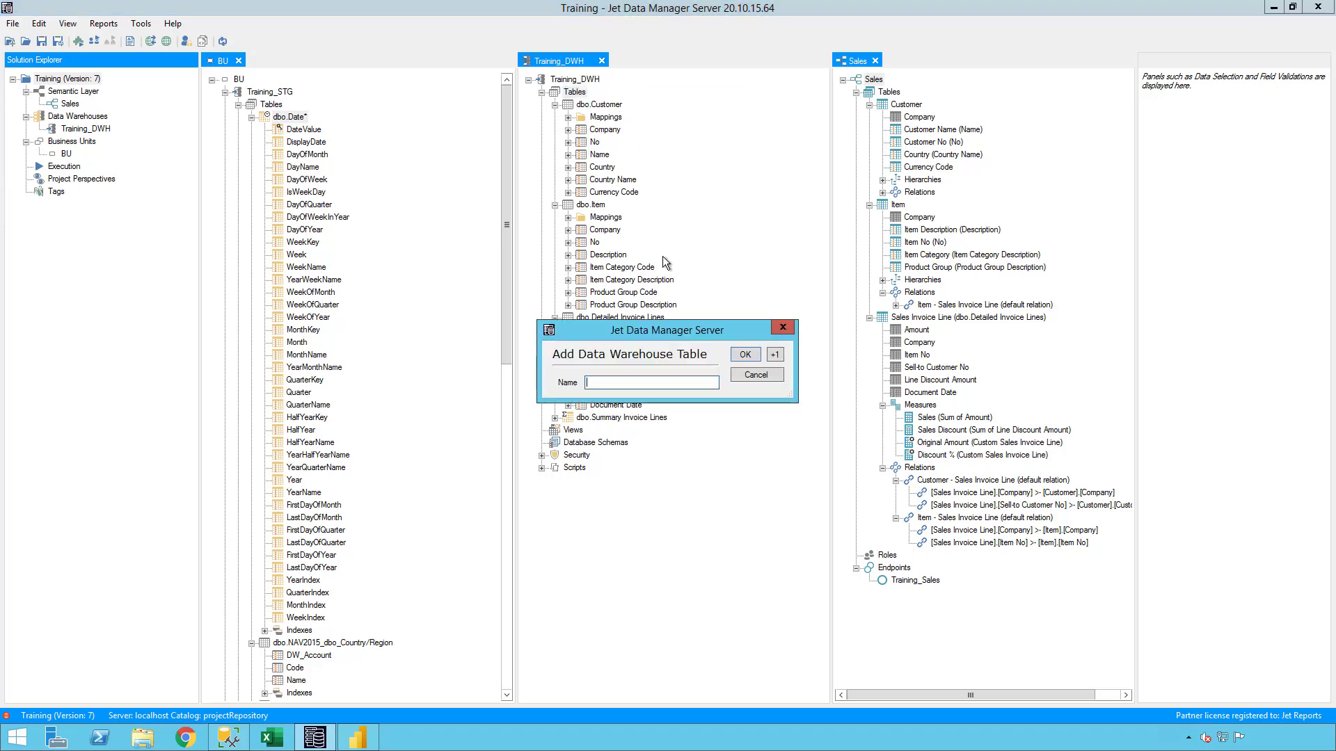
type("Date")
key("Return")
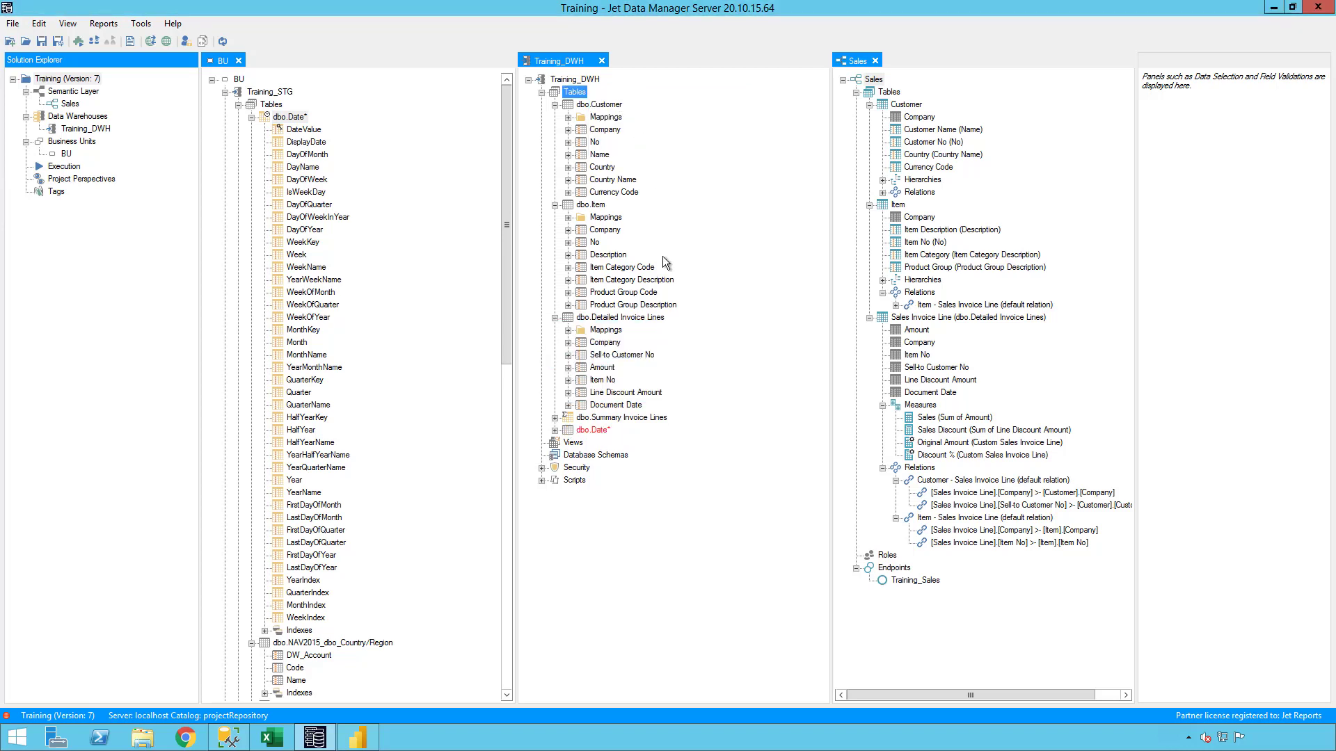
left_click_drag(592, 430, 581, 108)
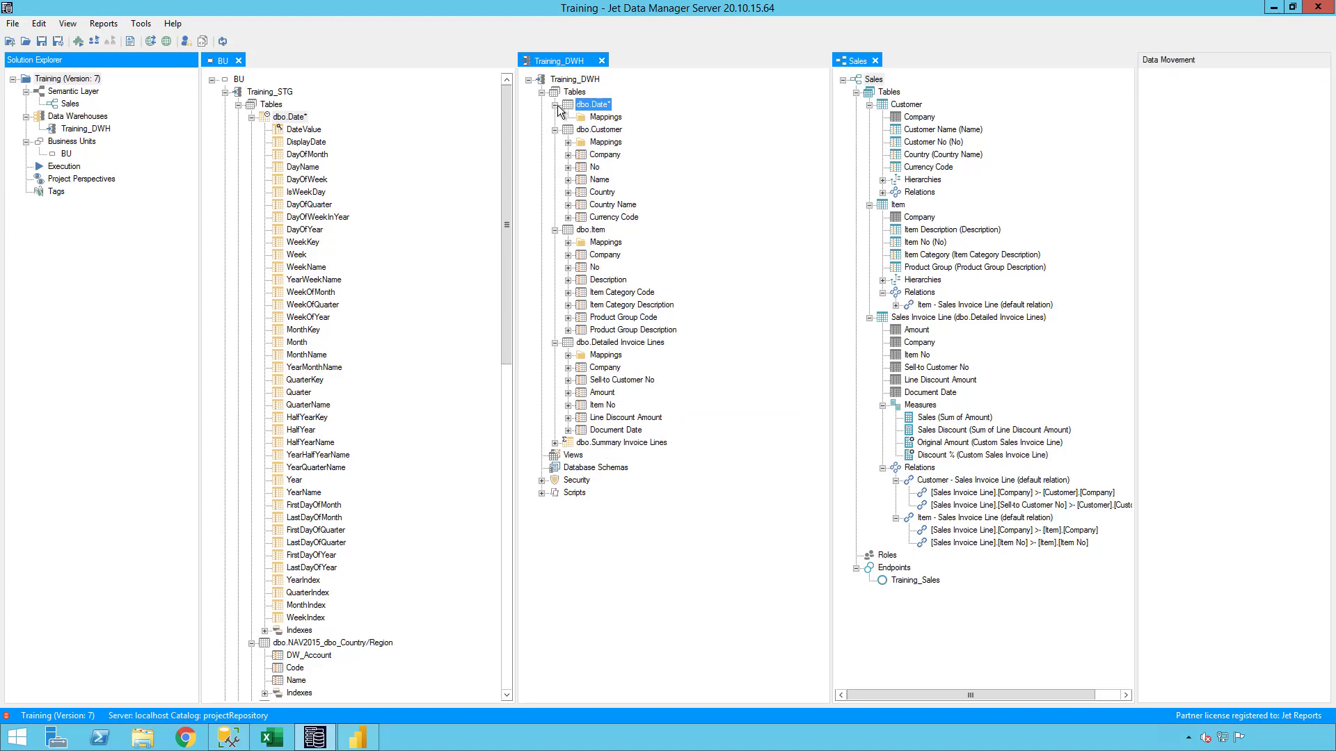
Copy DateValue, DisplayDate, Year, Month, MonthName, Week, DayOfWeek and DayName from the staging Date table into the warehouse Date table.
left_click(334, 119)
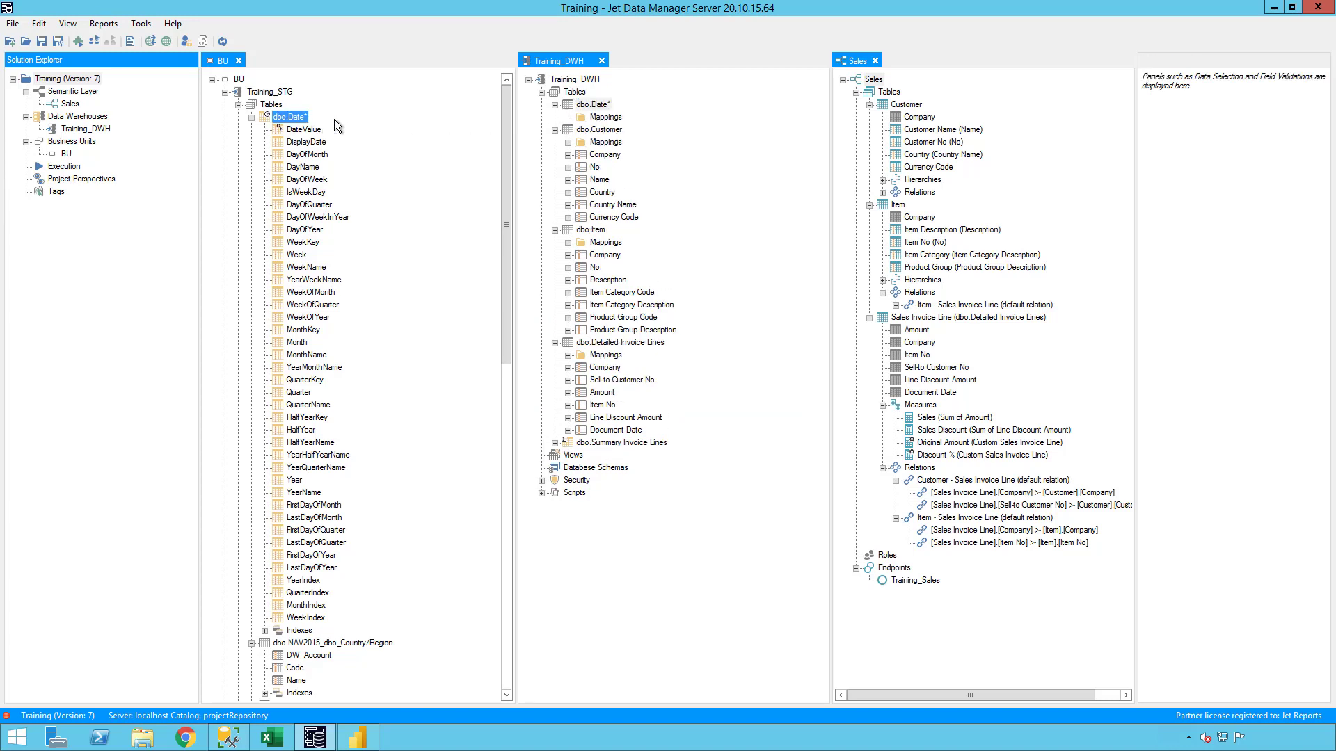
left_click_drag(308, 131, 588, 108)
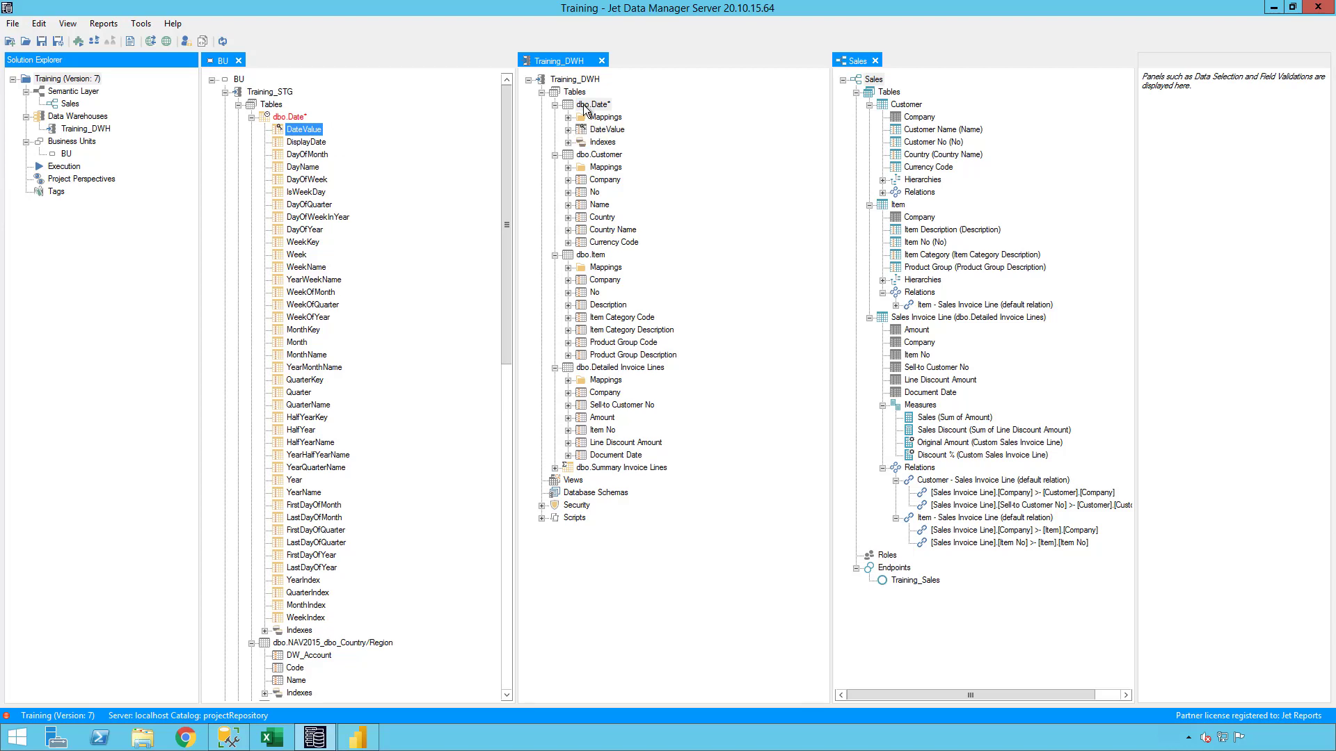
left_click_drag(305, 142, 589, 112)
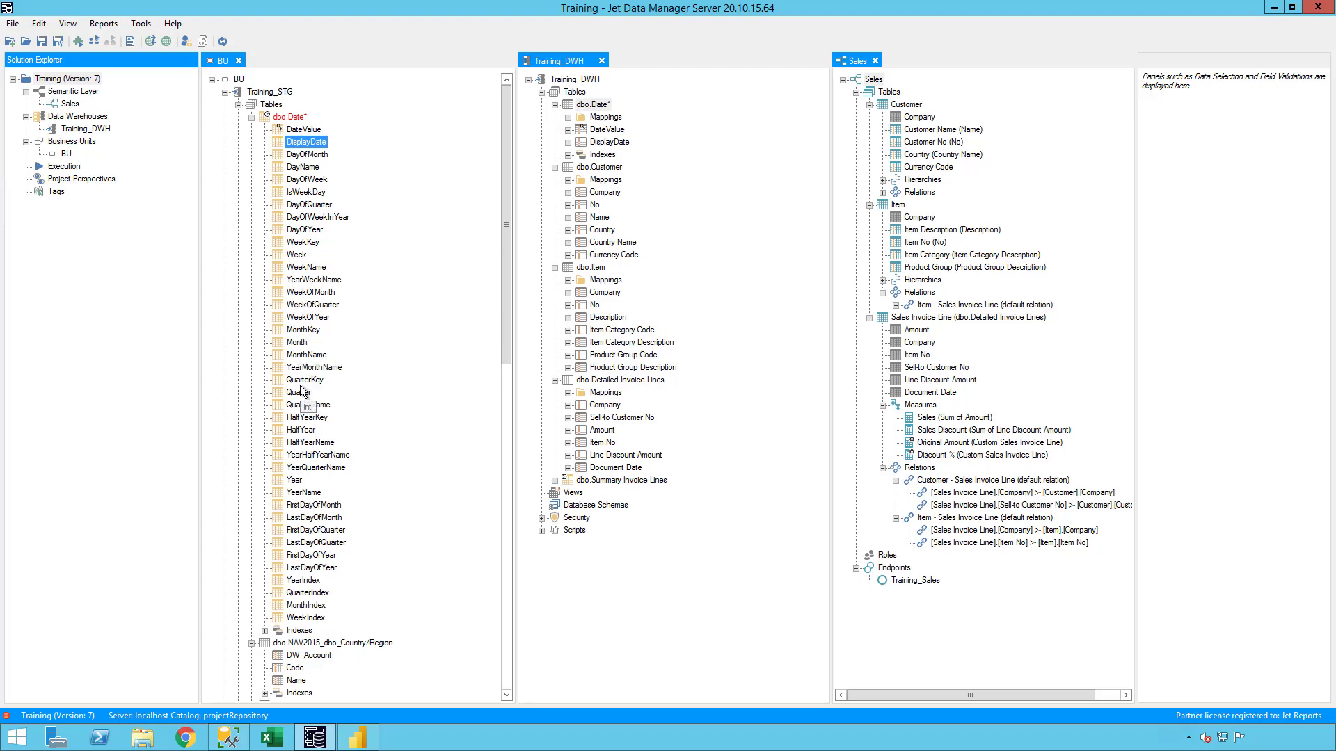
left_click_drag(299, 481, 597, 113)
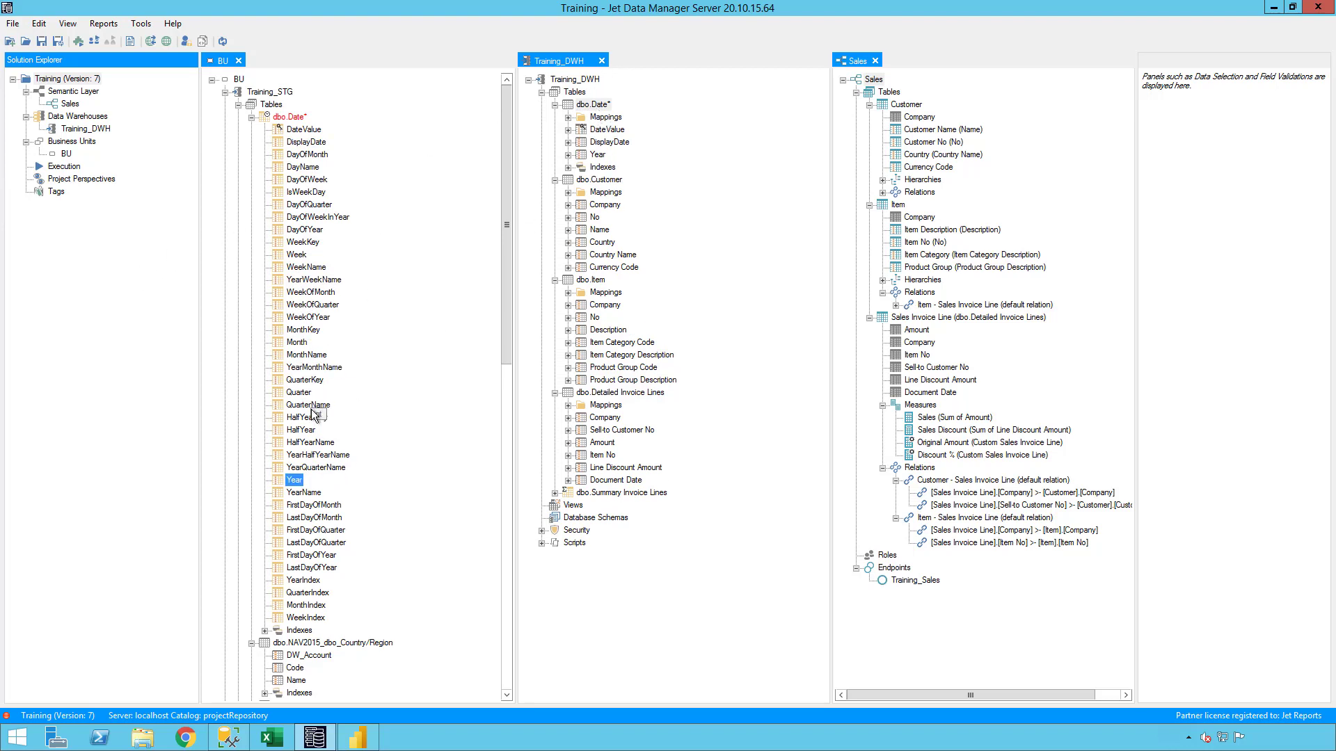
left_click_drag(297, 342, 603, 109)
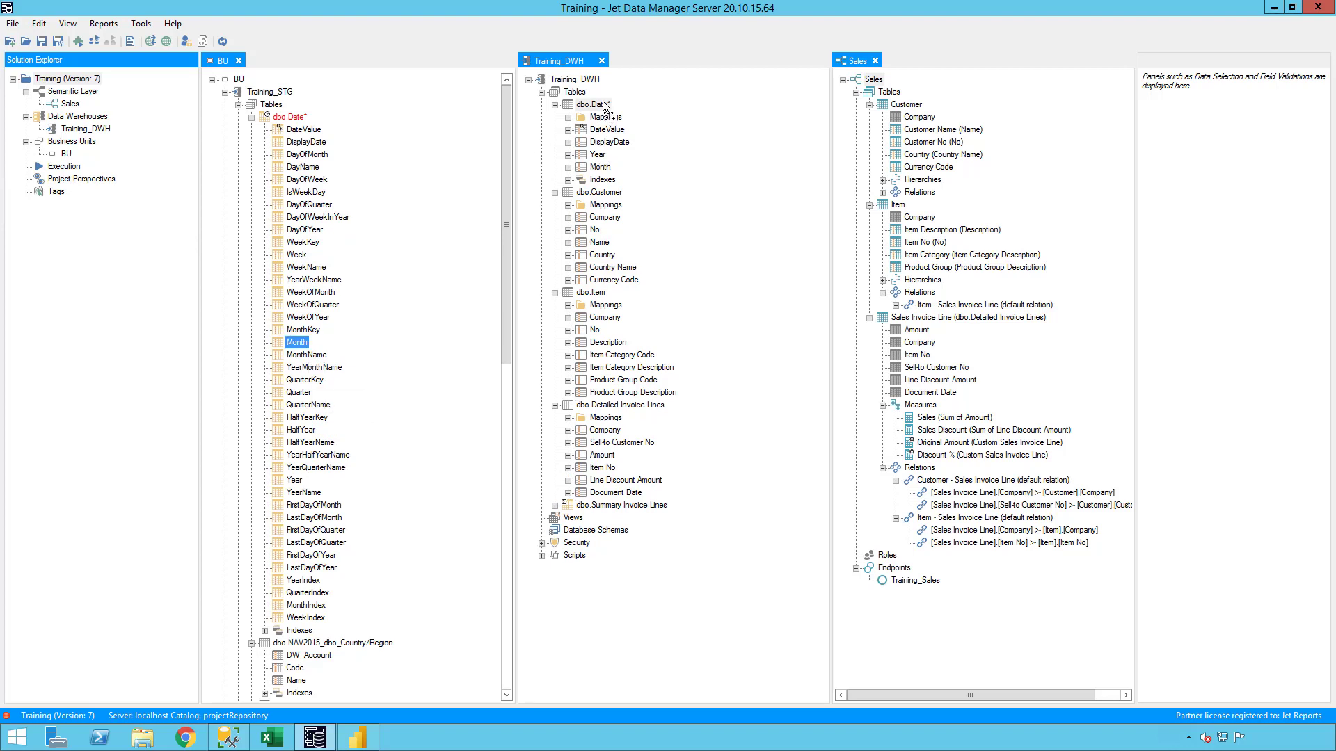
left_click_drag(321, 355, 607, 109)
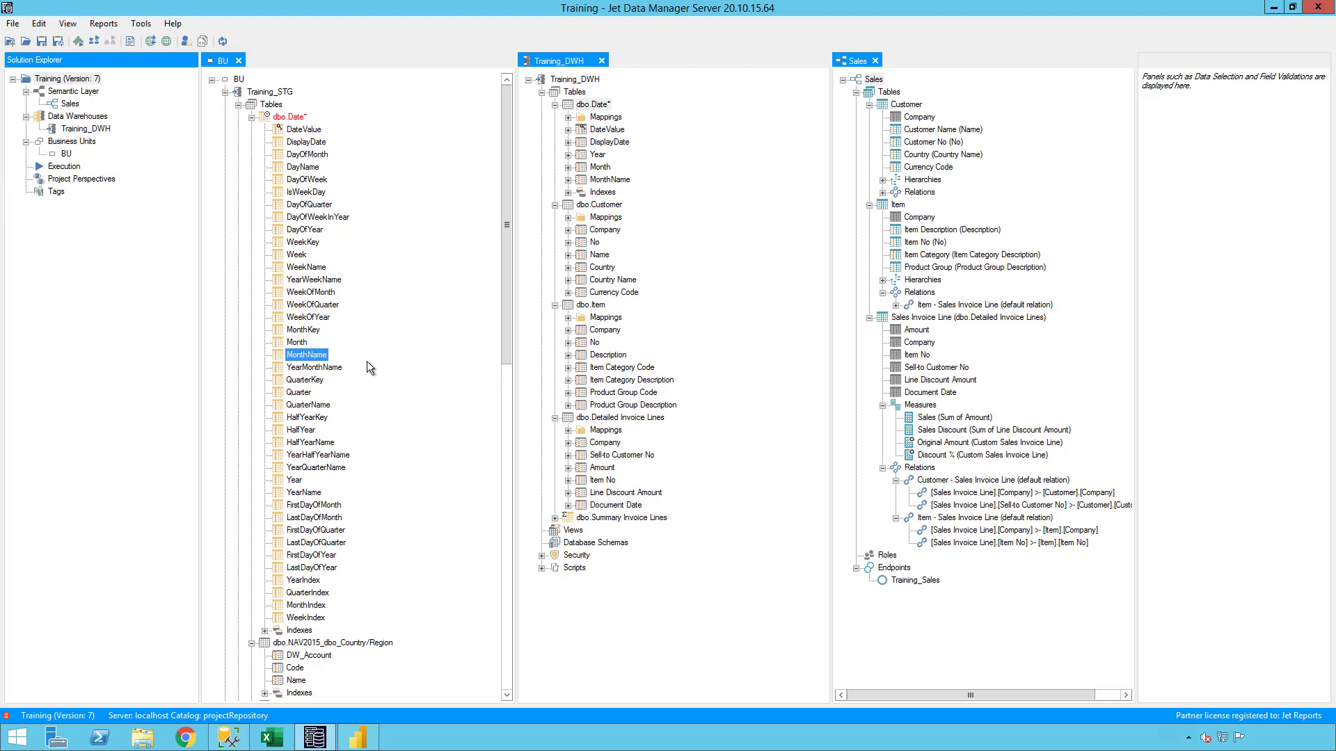
left_click(297, 255)
left_click_drag(291, 263, 610, 110)
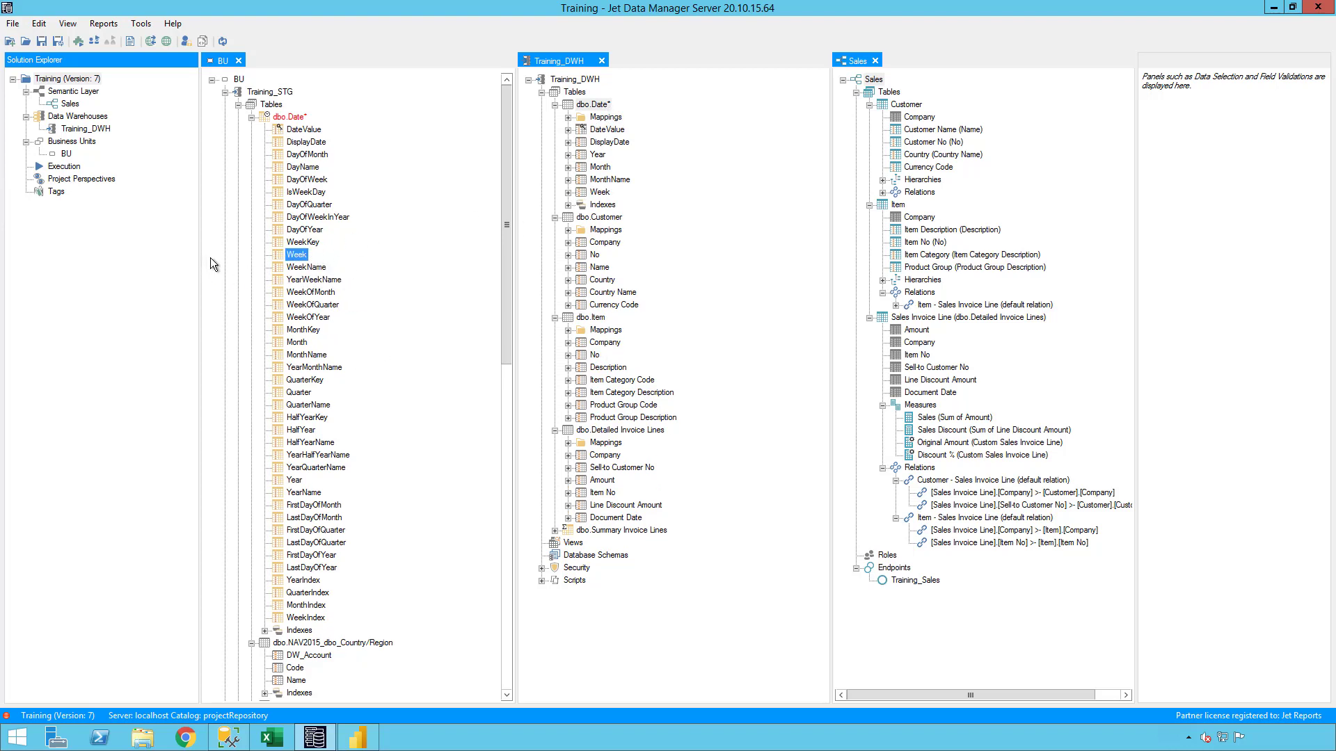
left_click_drag(306, 179, 592, 109)
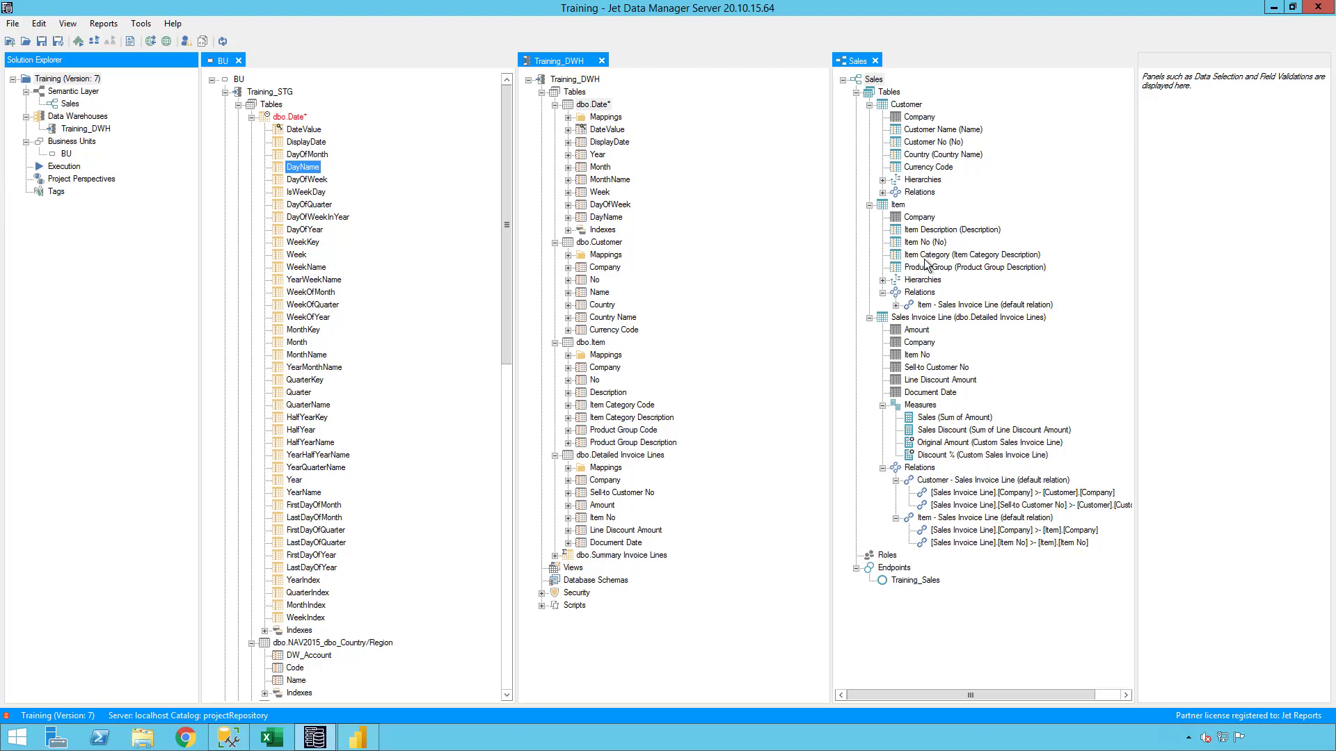
Start a Date semantic table in the Sales model from the warehouse Date table, including DateValue as hidden and DayName renamed Day.
left_click(598, 243)
left_click_drag(588, 106, 889, 92)
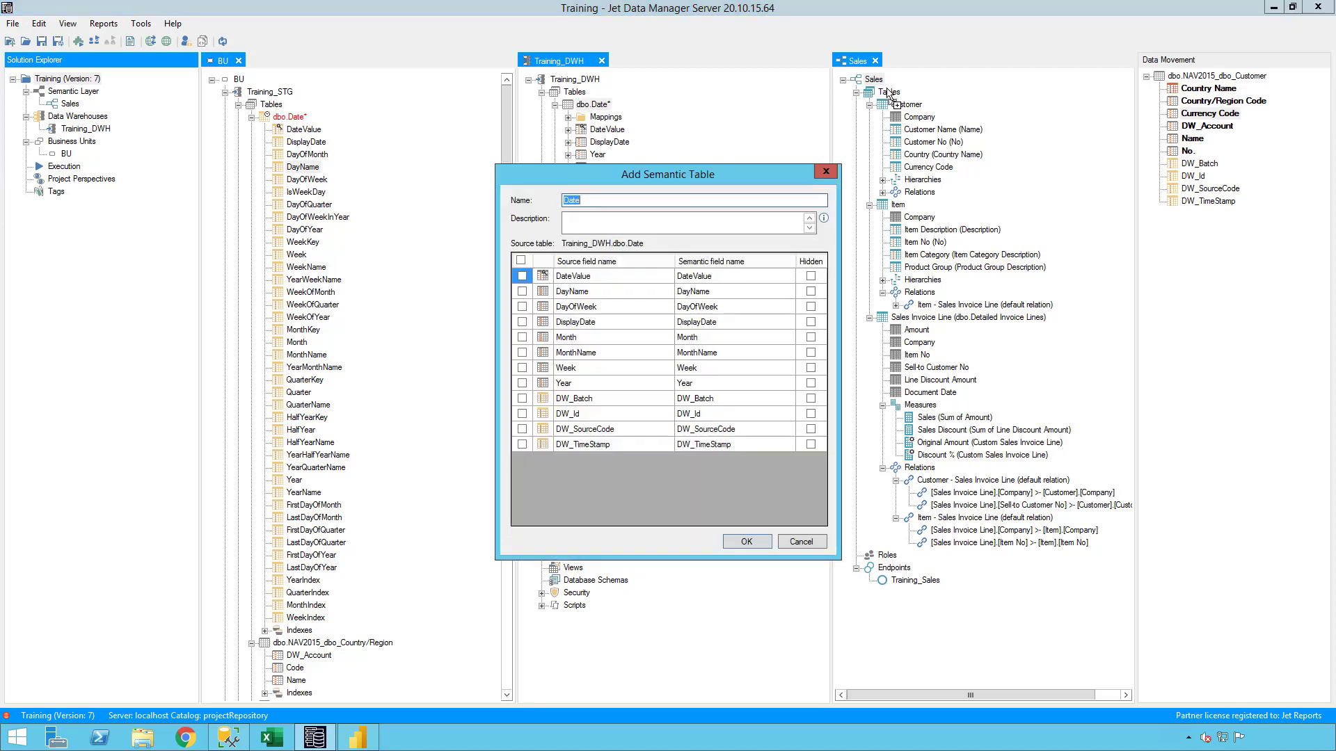
left_click(522, 276)
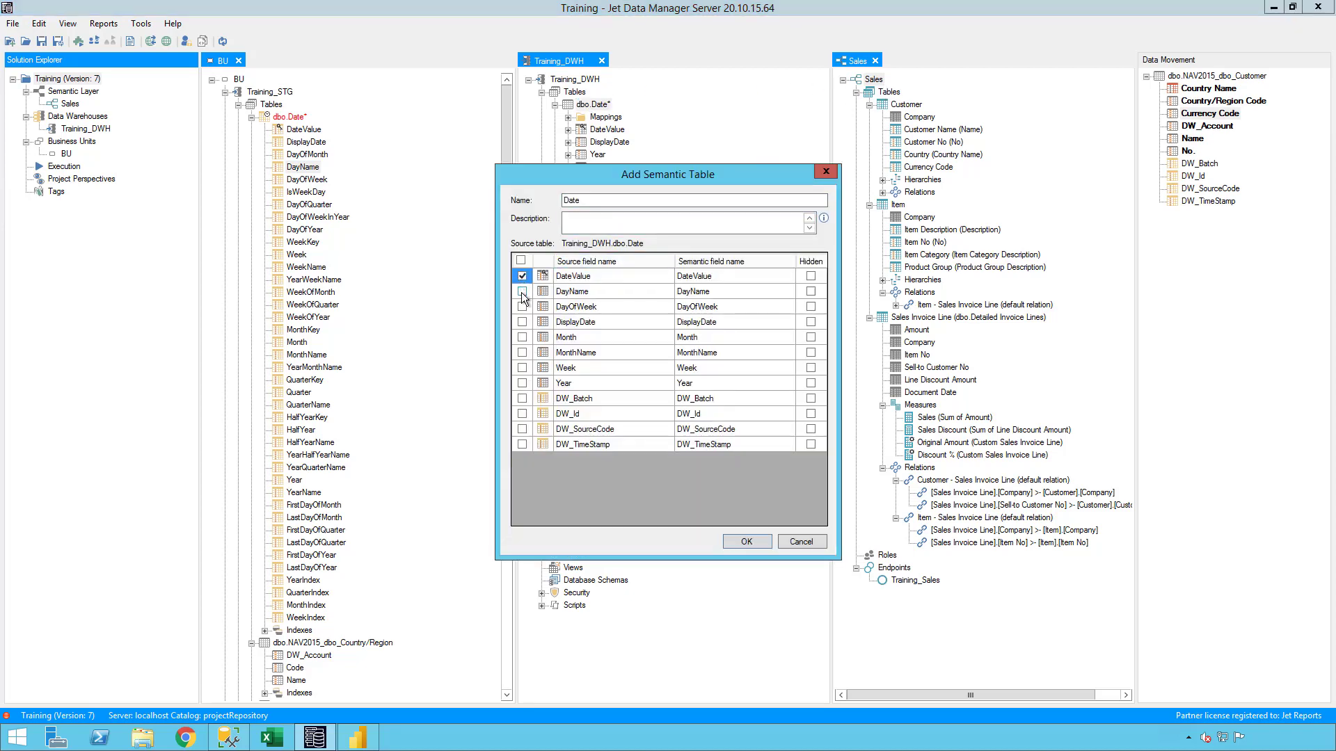
left_click(688, 293)
left_click(699, 293)
left_click_drag(691, 292, 772, 295)
key("Delete")
key("Return")
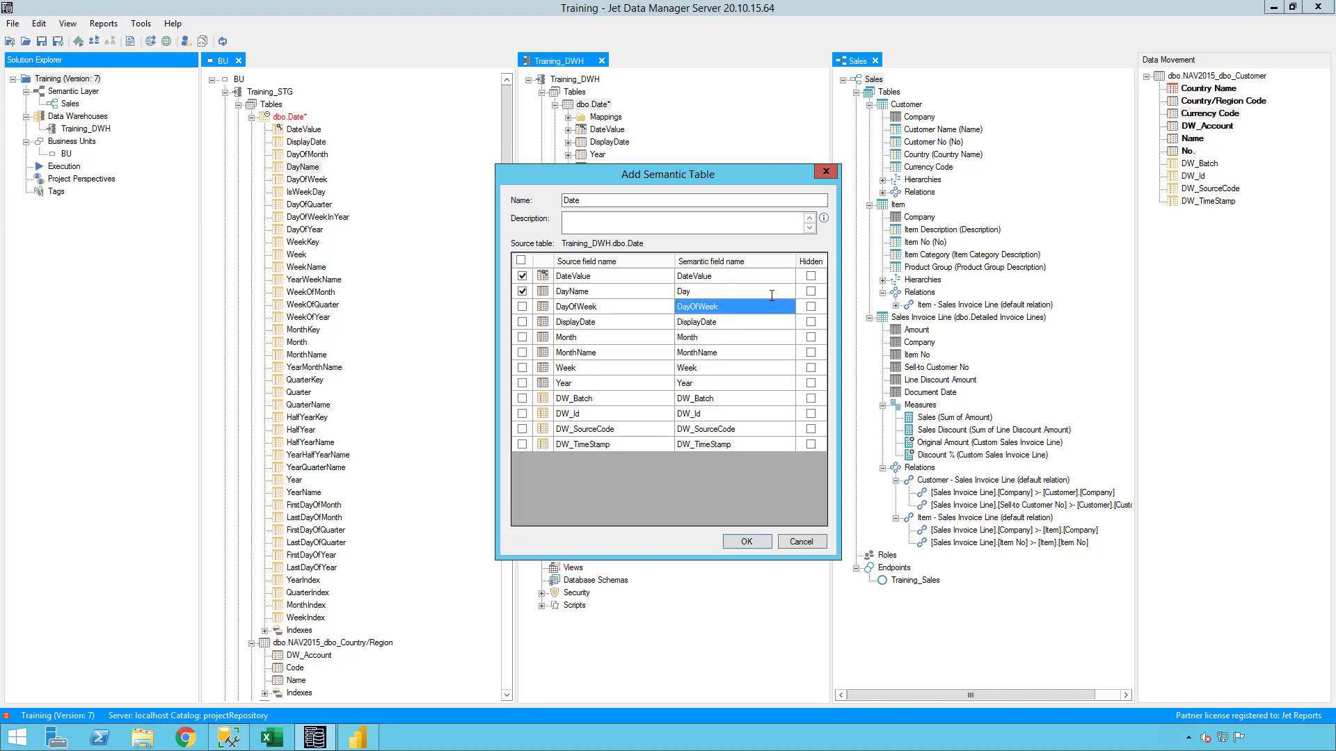
left_click(811, 277)
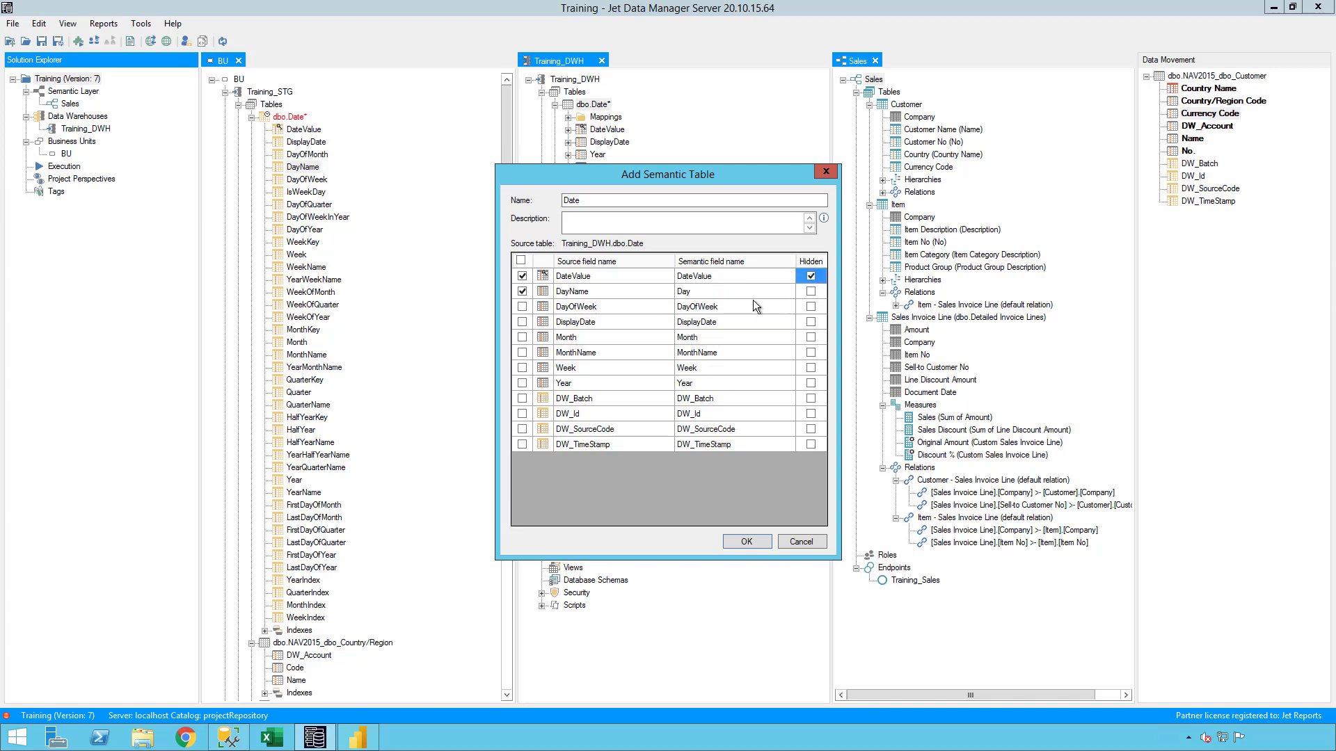
Include the Month and MonthName fields and set the semantic name of Month to MonthNumber.
left_click(523, 338)
left_click(523, 352)
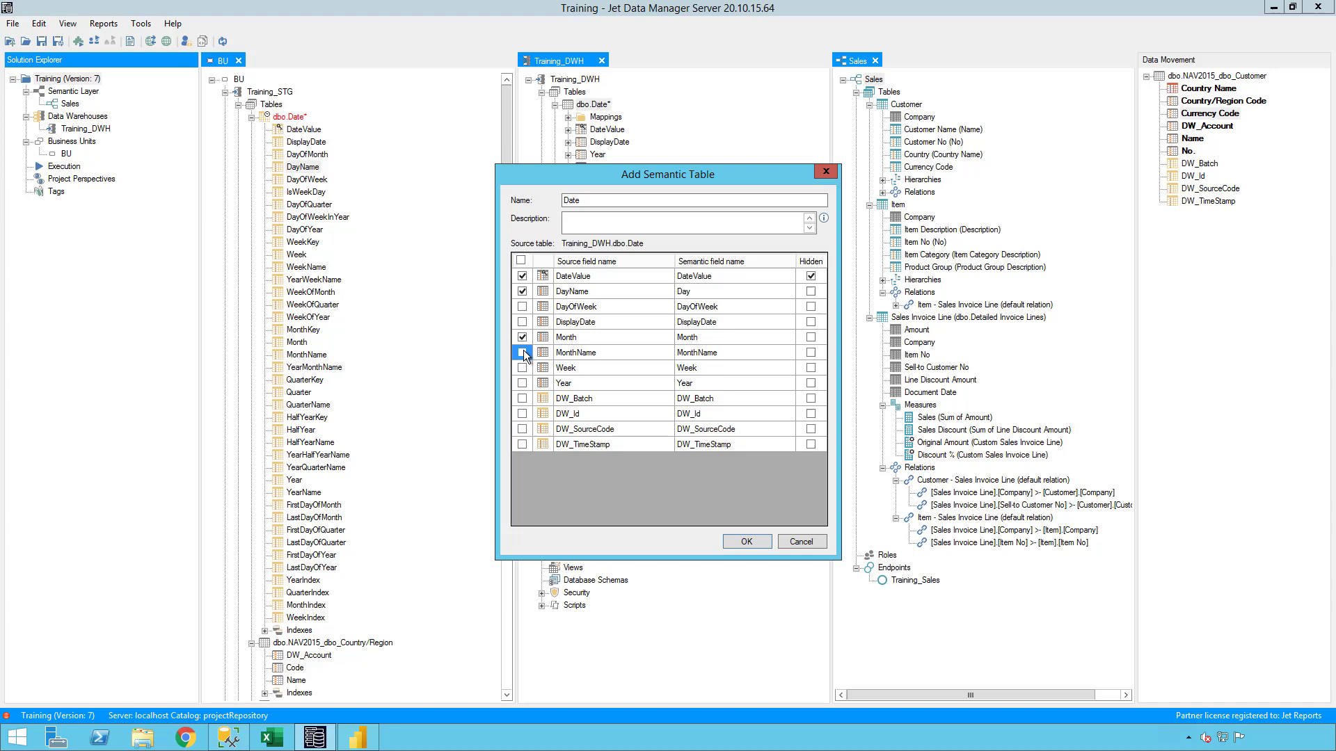
left_click(725, 336)
left_click(721, 340)
type("Number")
key("Return")
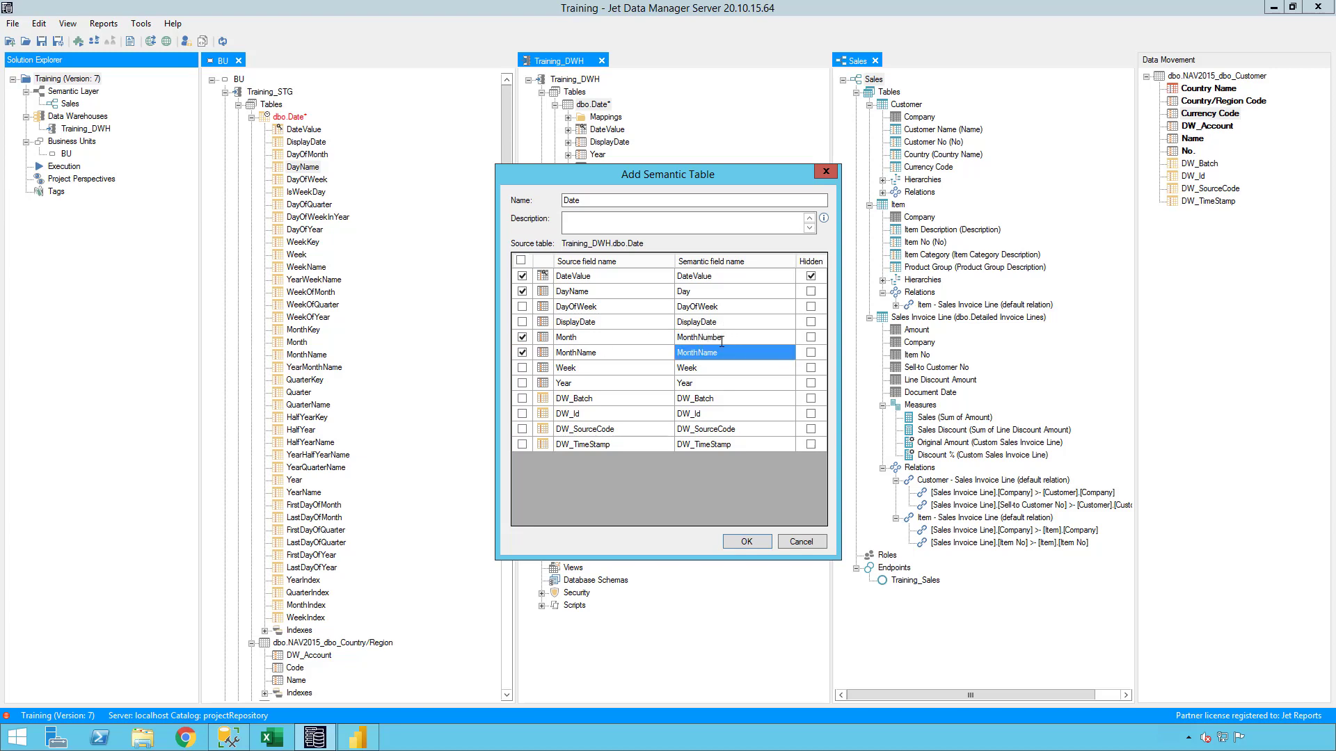
Set the semantic name of the MonthName field to Month.
key("Tab")
key("Left")
key("F2")
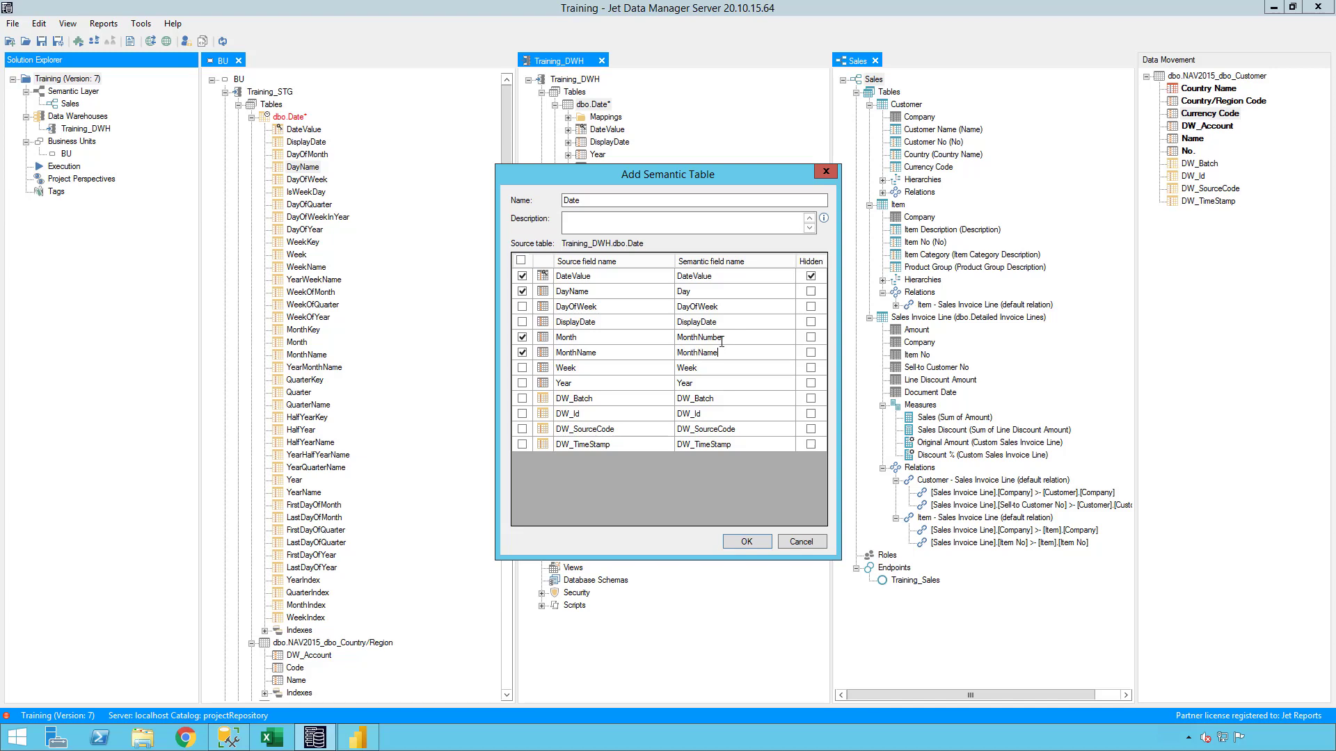
key("shift+Home")
key("shift+Right")
key("shift+Right")
key("shift+Right")
key("shift+Right")
key("BackSpace")
key("Return")
Include the DisplayDate field in the semantic table and rename it Date.
key("Up")
key("Up")
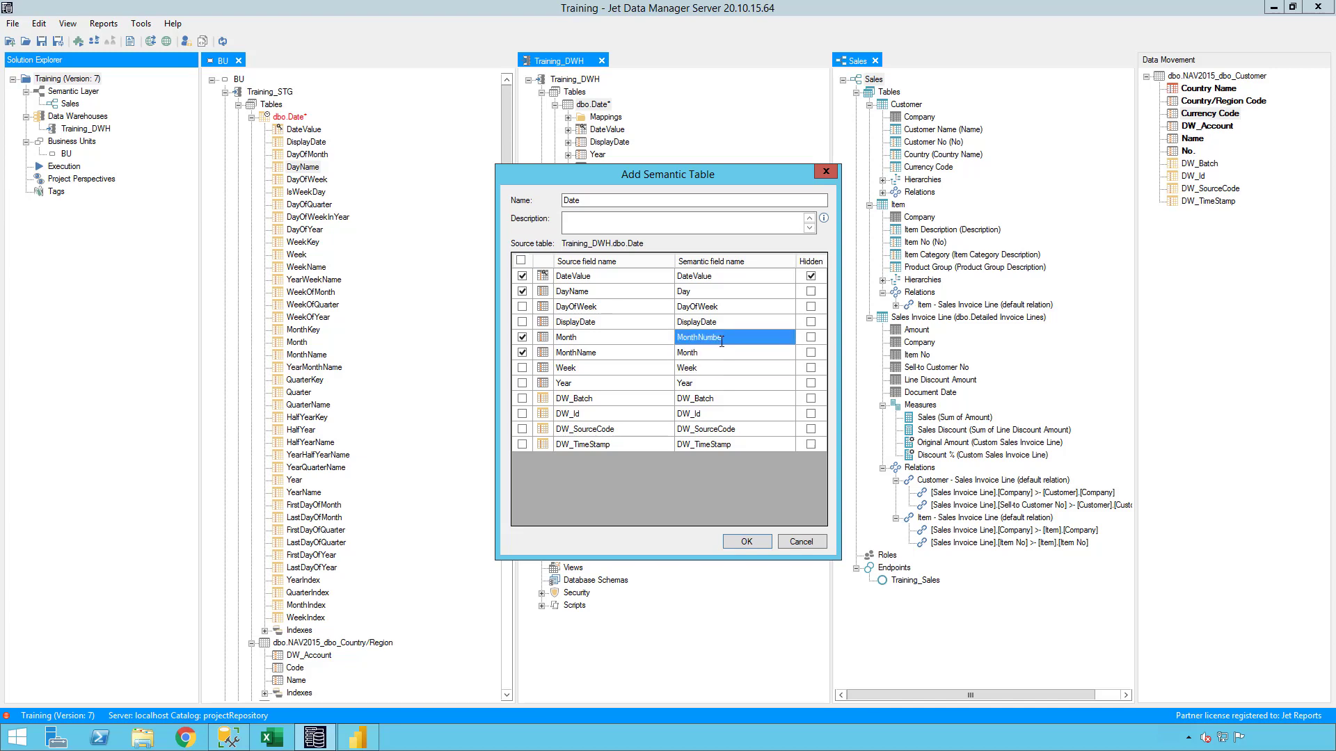
key("Up")
key("Up")
key("Down")
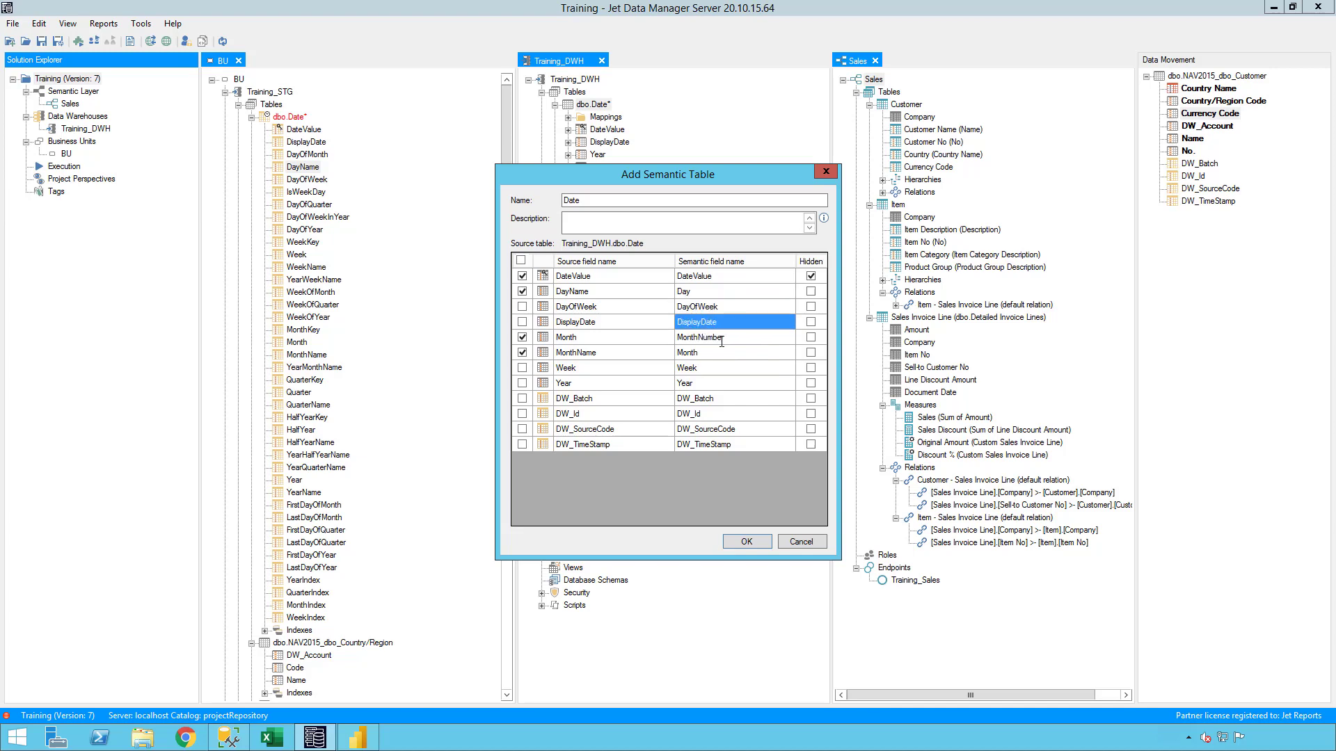
key("F2")
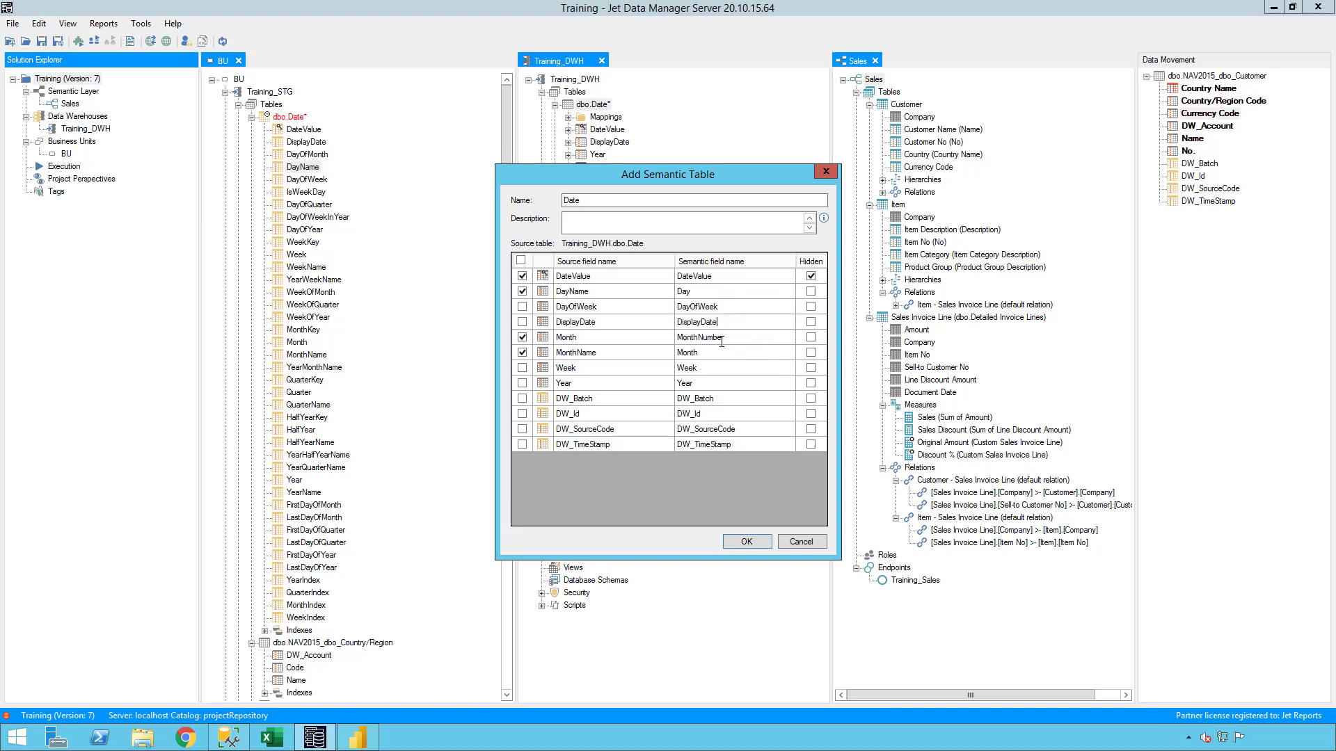
key("BackSpace")
key("BackSpace")
key("BackSpace")
key("BackSpace")
key("BackSpace")
key("BackSpace")
key("BackSpace")
key("Return")
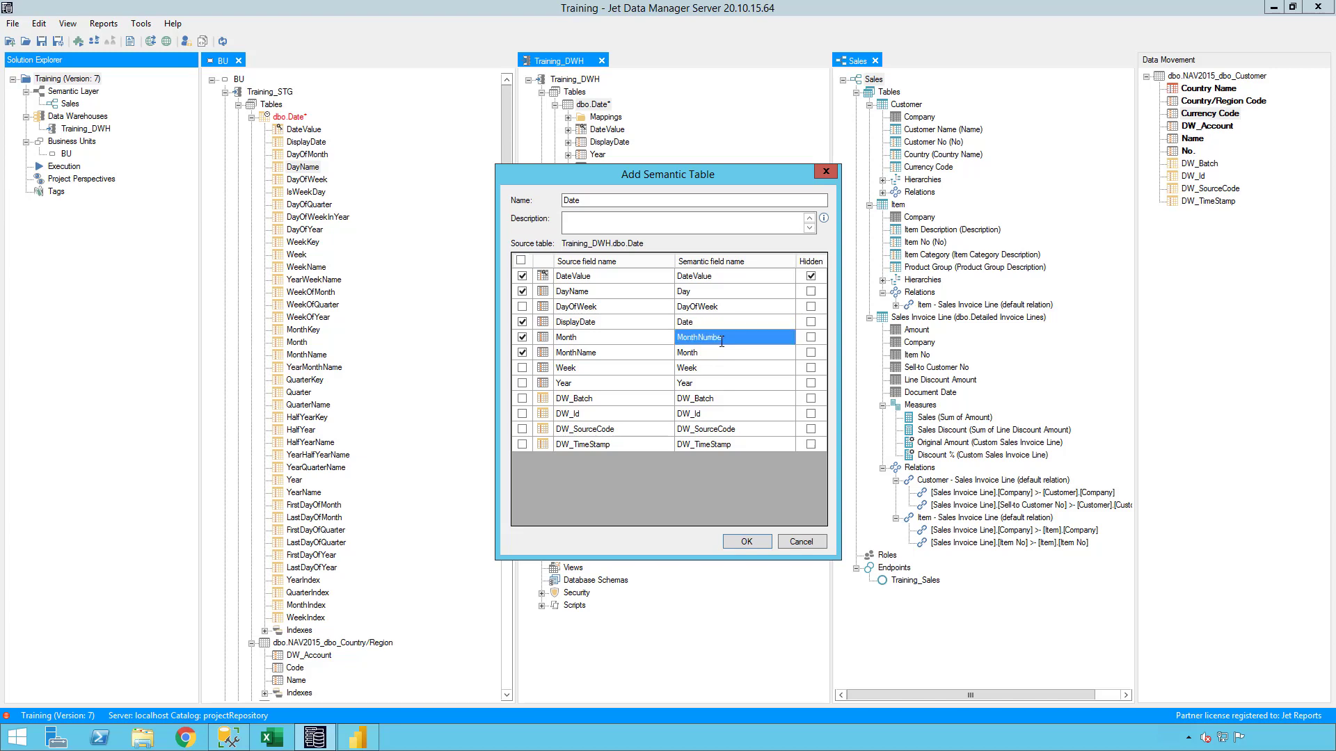
Include the DayOfWeek field in the semantic table and mark it as hidden.
key("Up")
key("Up")
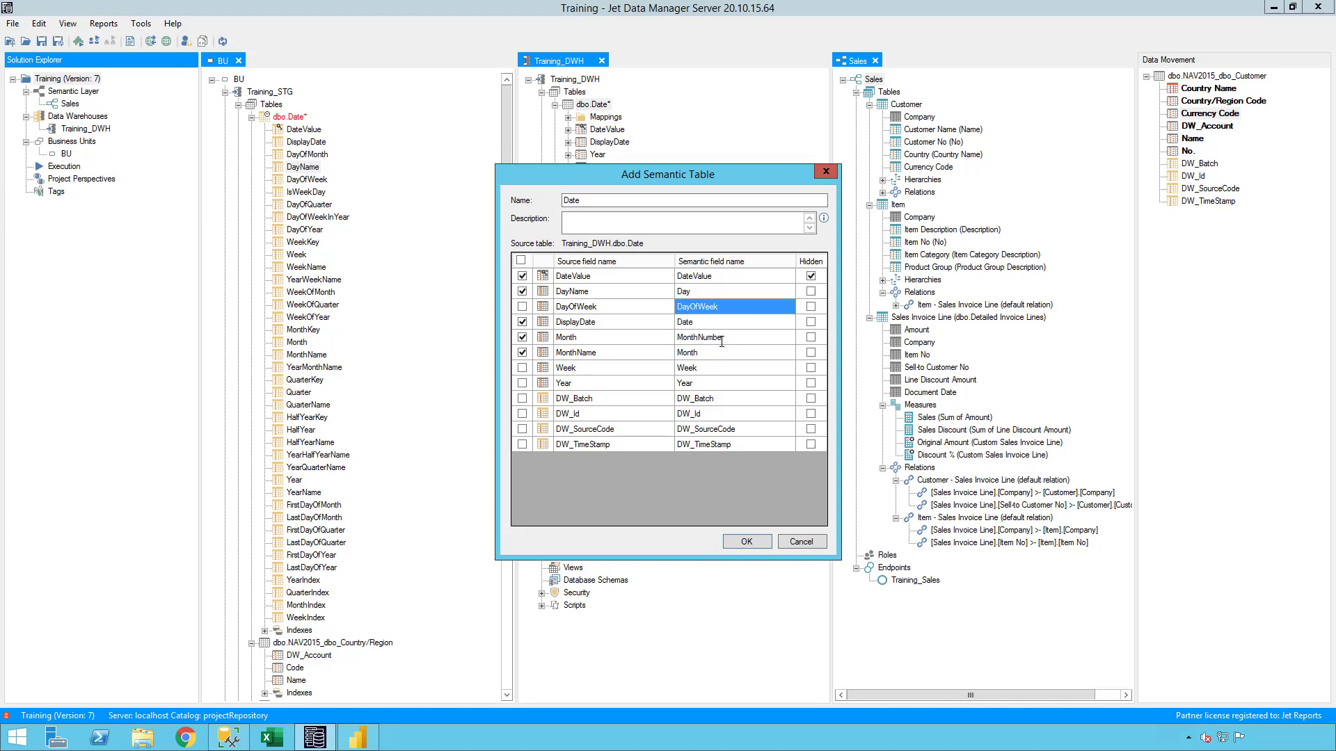
key("Left")
key("Left")
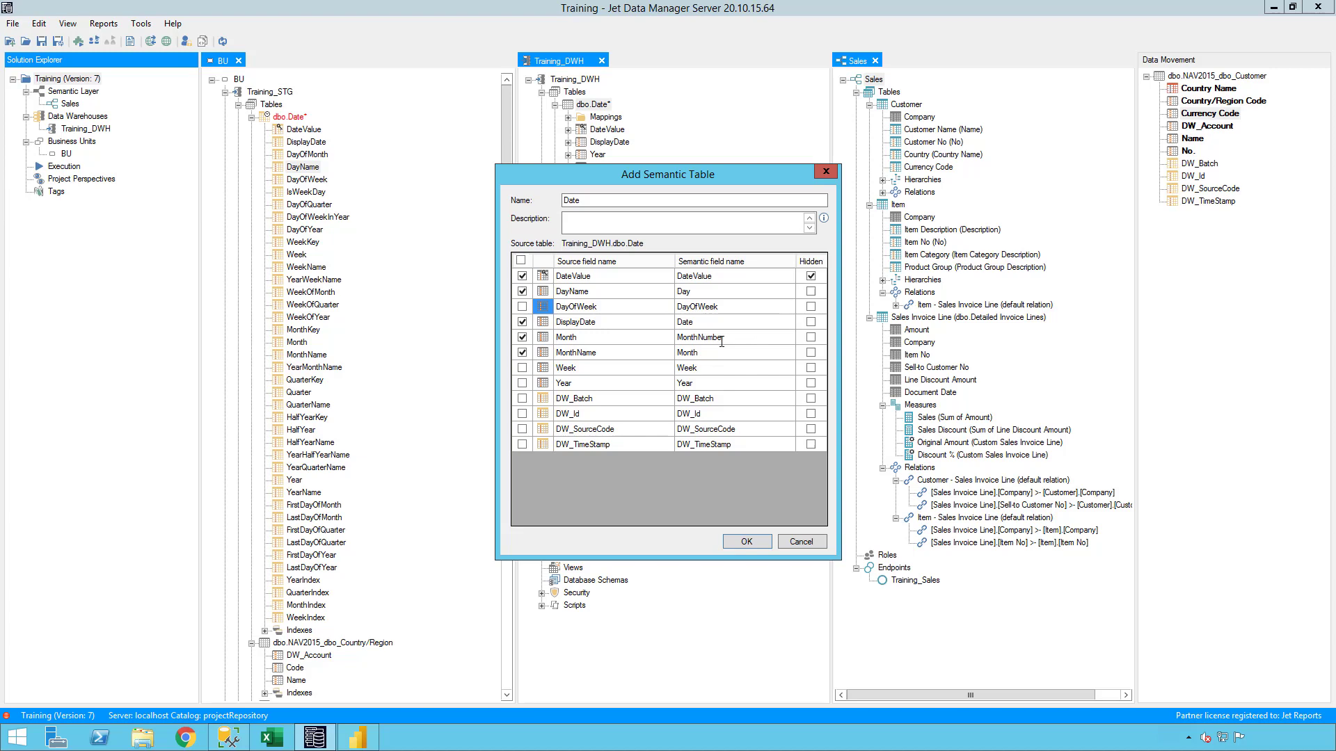
key("Left")
key("space")
key("Right")
key("Right")
key("Right")
key("Right")
key("space")
Mark MonthNumber as hidden, include the Year field, then create the Date semantic table and expand it.
key("Down")
key("Down")
key("Down")
left_click(523, 384)
left_click(746, 542)
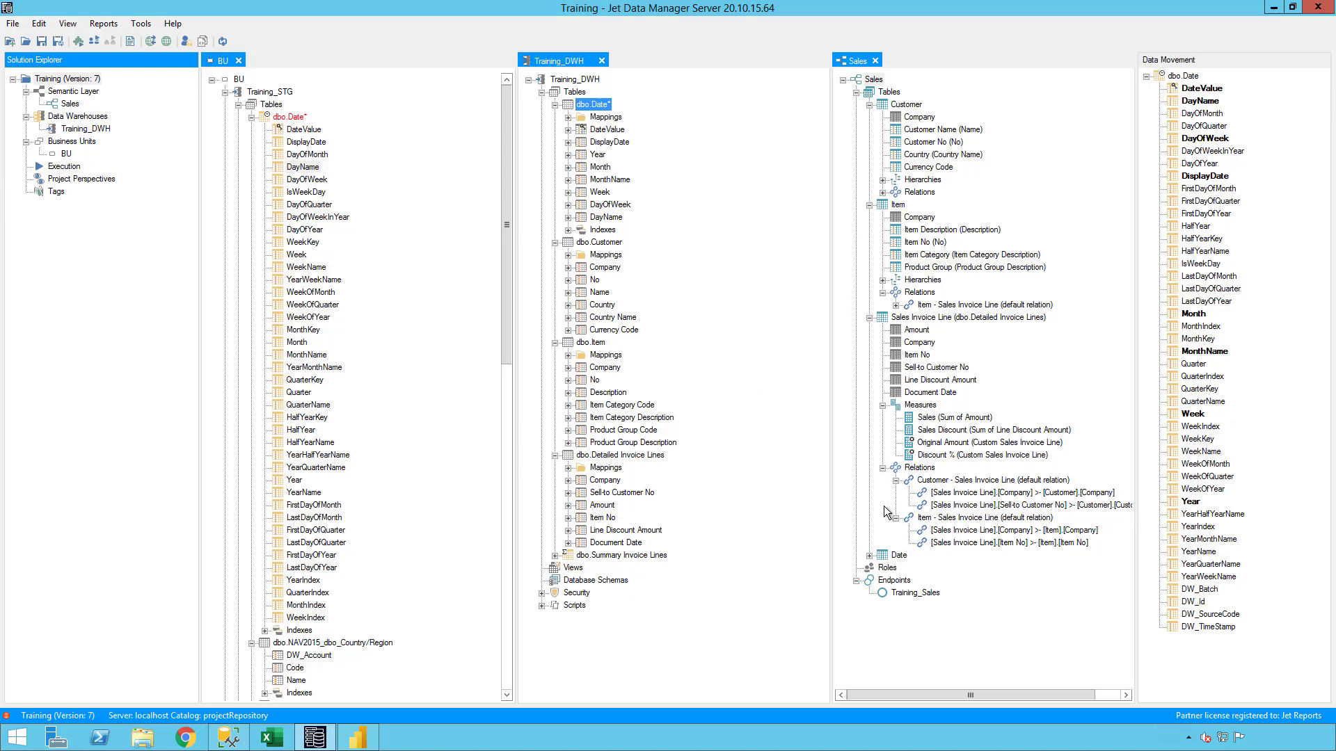
left_click(868, 556)
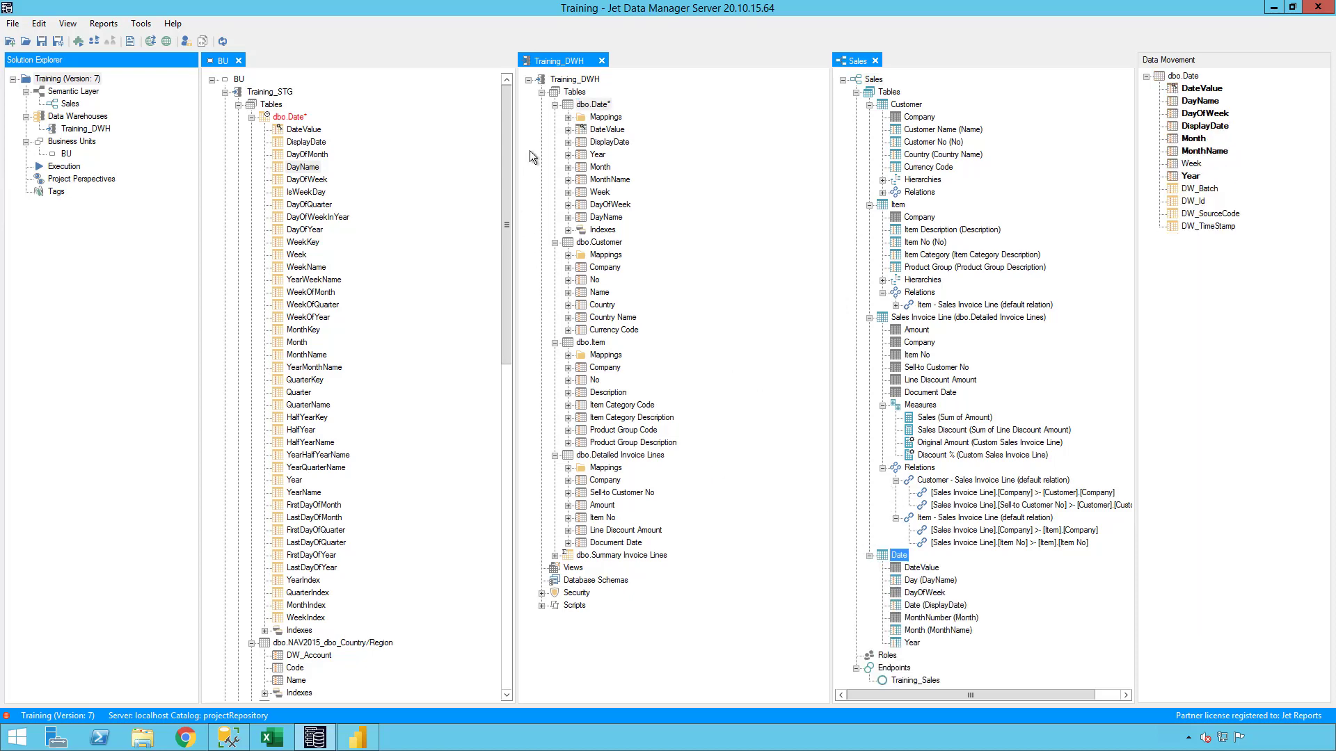
Add the Quarter and QuarterName fields from the staging Date table to the warehouse Date table.
left_click(591, 103)
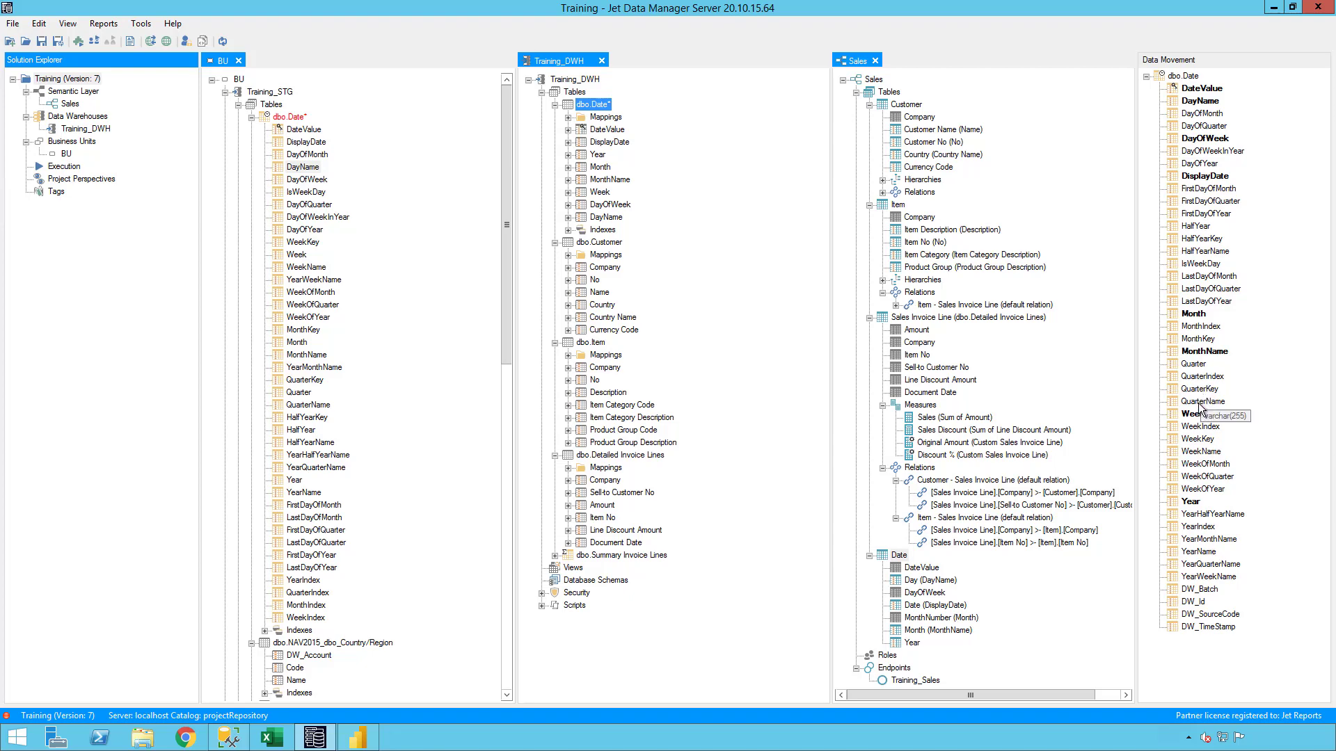
left_click_drag(1192, 365, 595, 111)
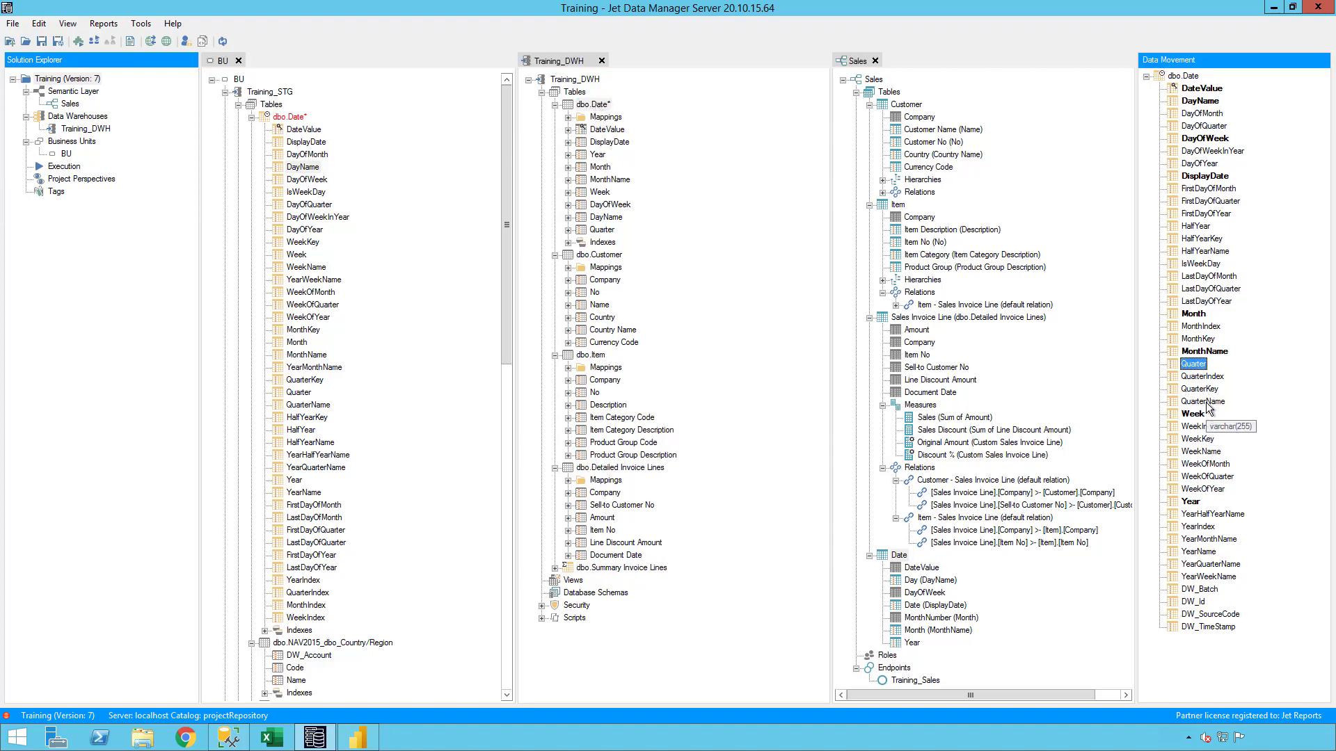
left_click_drag(1202, 401, 595, 110)
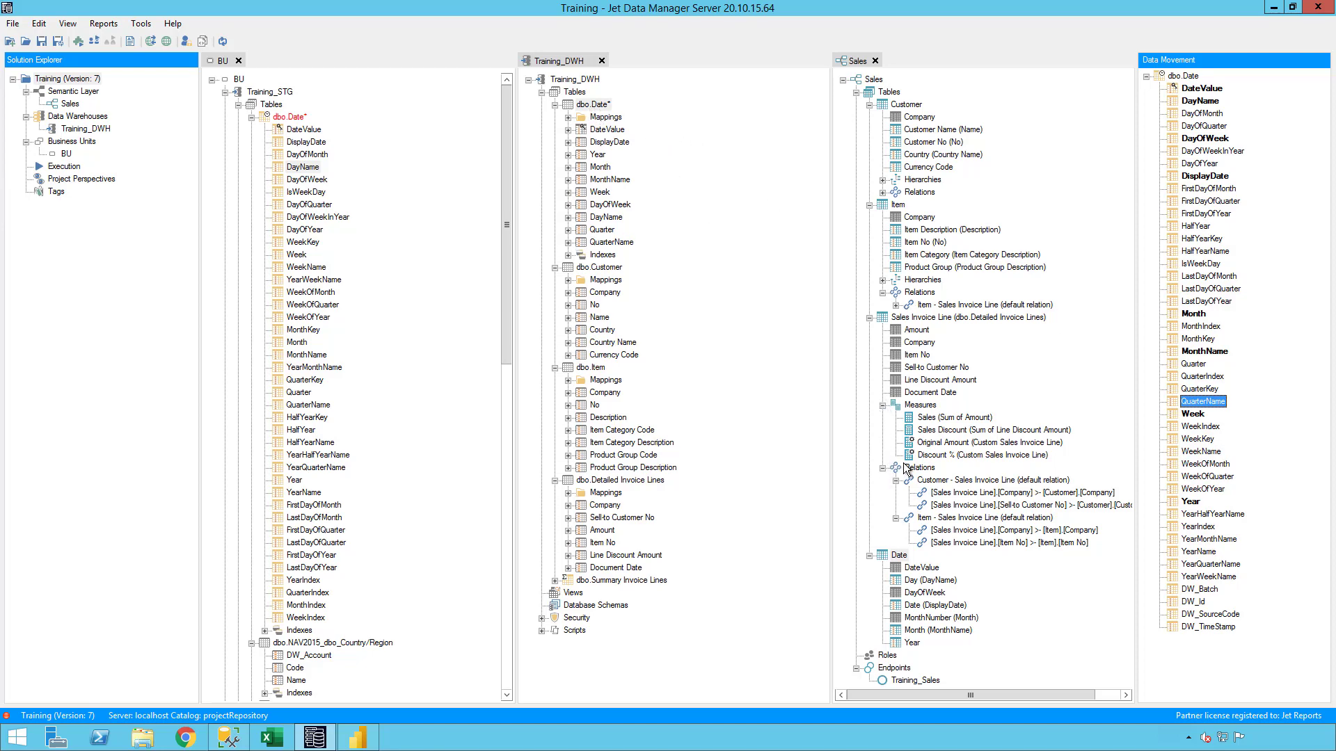
Set the Day field of the semantic Date table to sort by DayOfWeek.
left_click(943, 583)
scroll(944, 585, "right", 1)
scroll(938, 586, "left", 1)
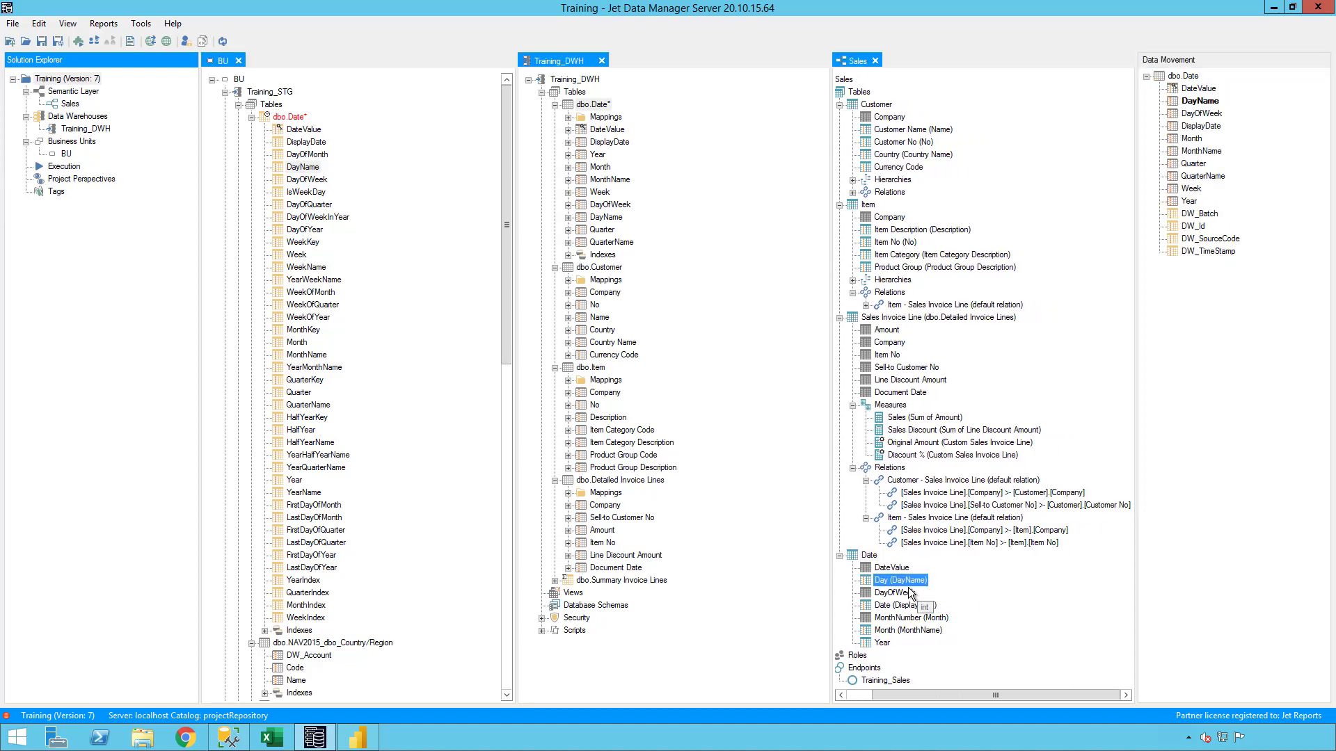
scroll(908, 586, "right", 1)
right_click(909, 586)
left_click(958, 562)
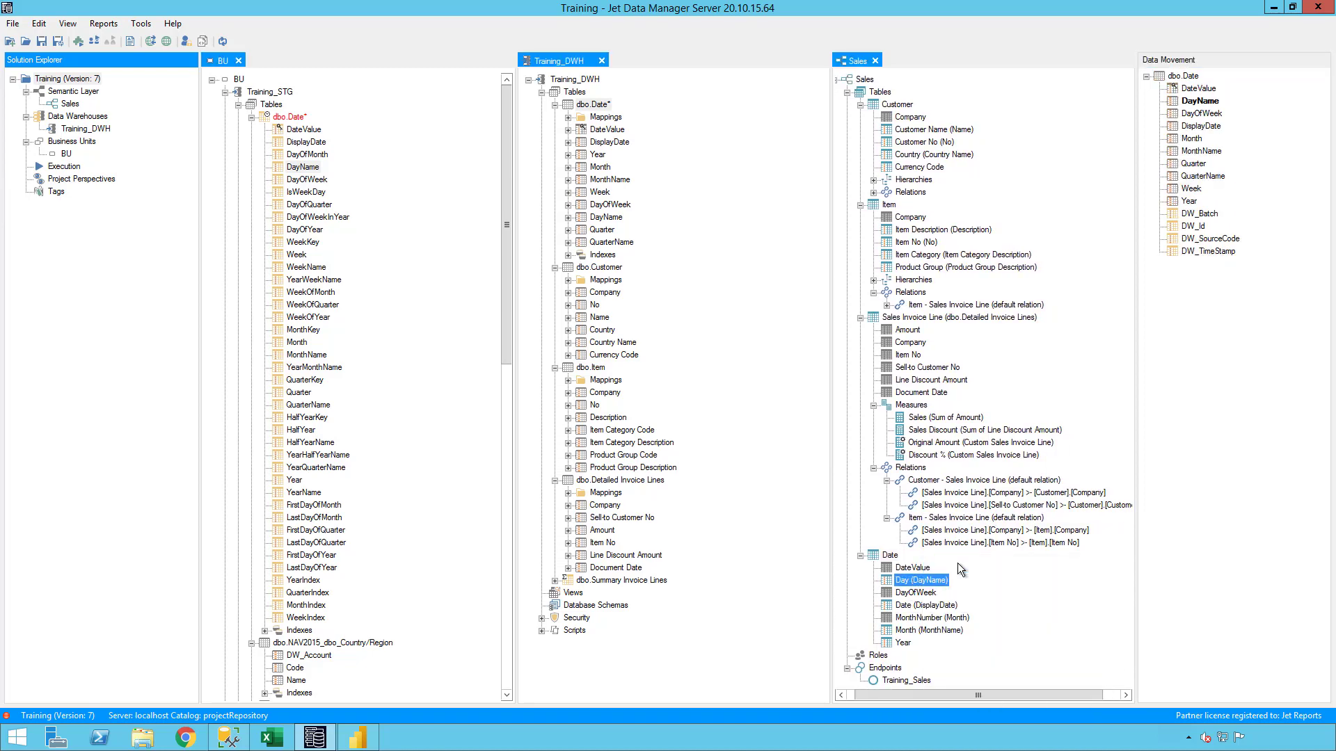
left_click(618, 420)
left_click(642, 452)
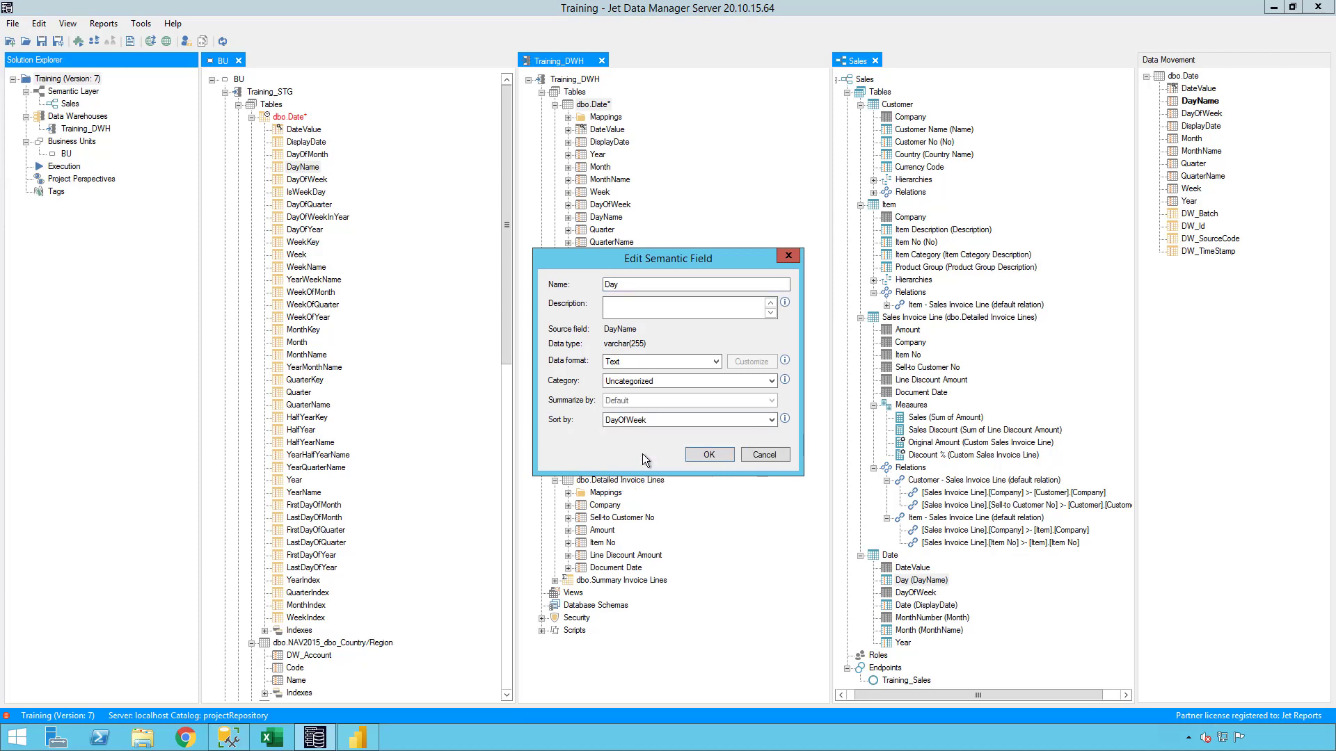
left_click(709, 455)
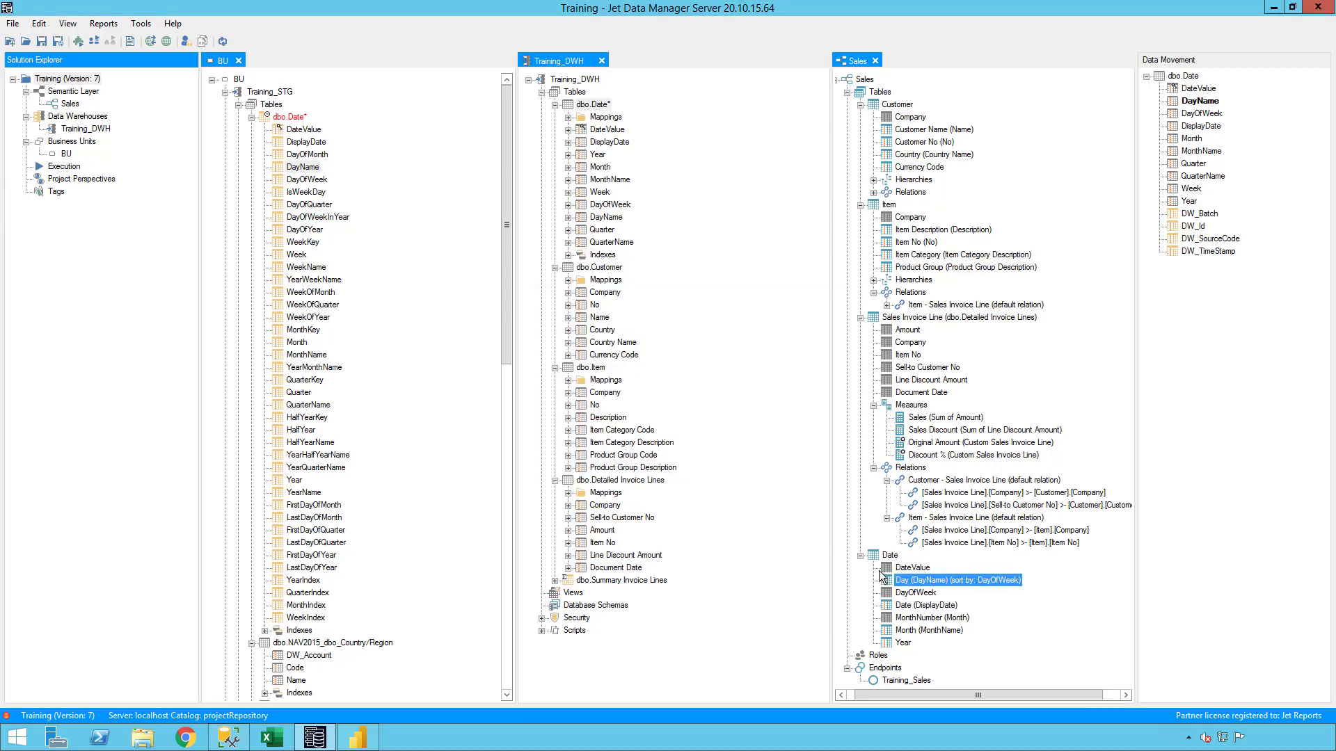
Set the Month field of the semantic Date table to sort by MonthNumber.
right_click(939, 630)
left_click(979, 566)
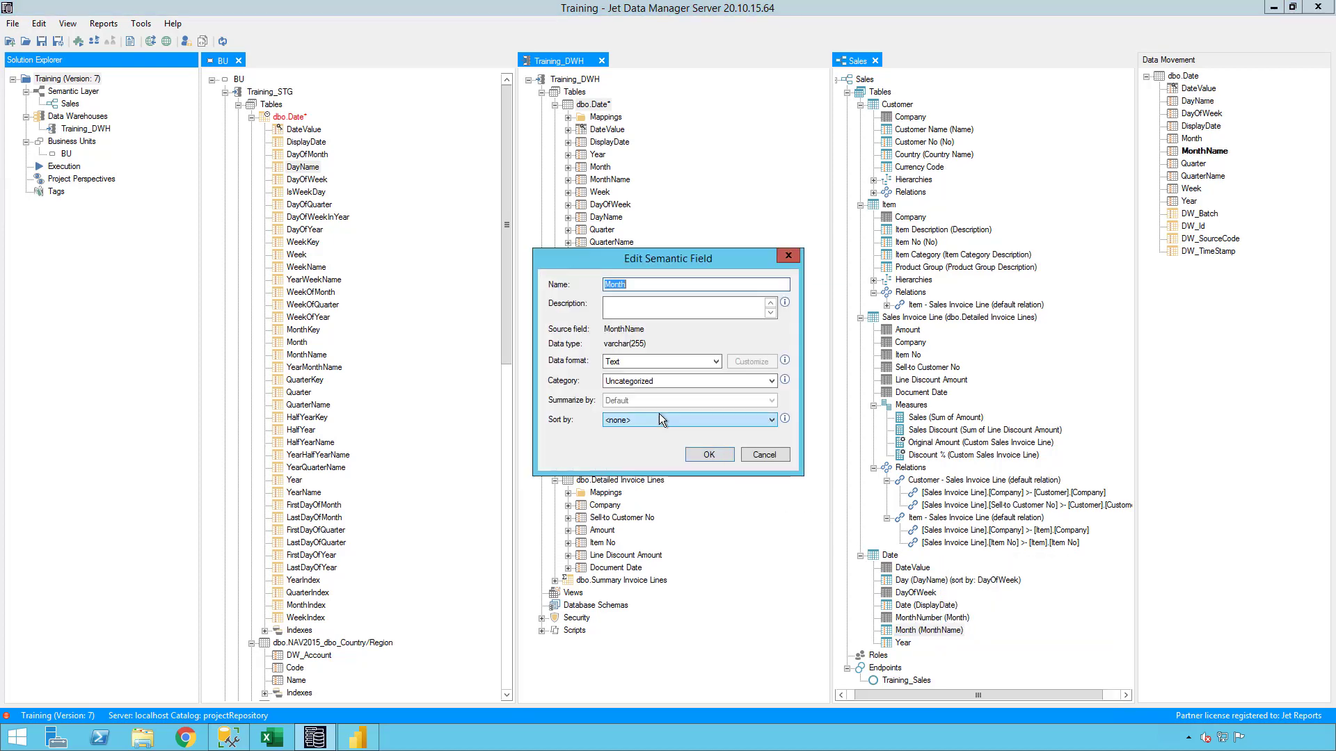
left_click(658, 418)
left_click(647, 478)
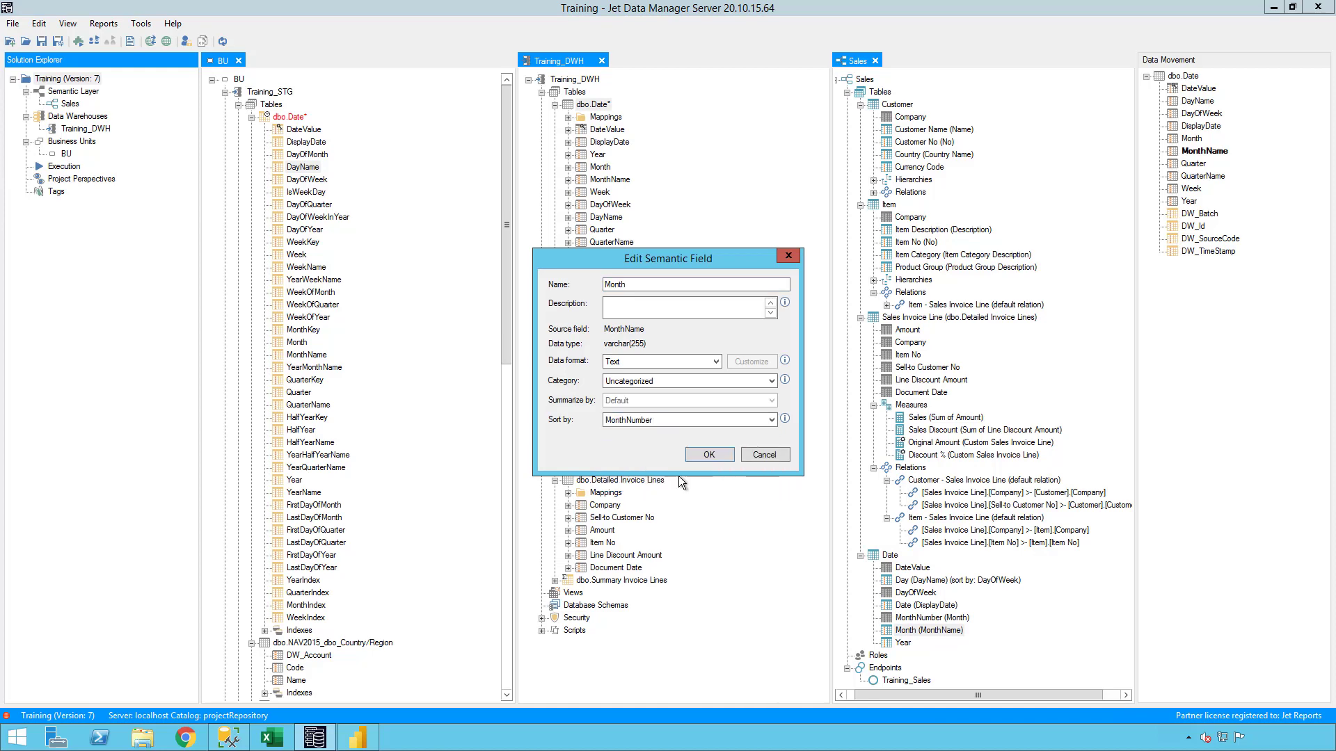
left_click(709, 455)
left_click(1095, 602)
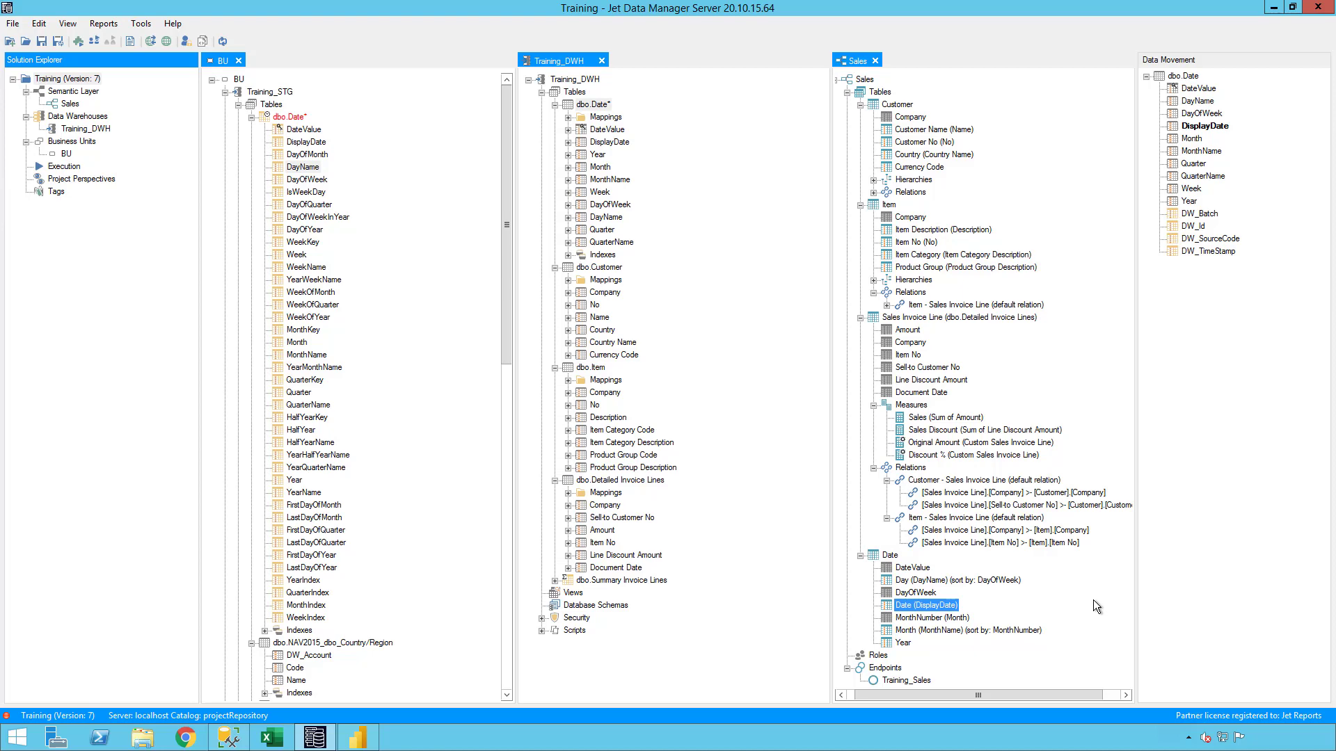
Start a new hierarchy on the semantic Date table with the levels Year, Month and Date.
right_click(891, 556)
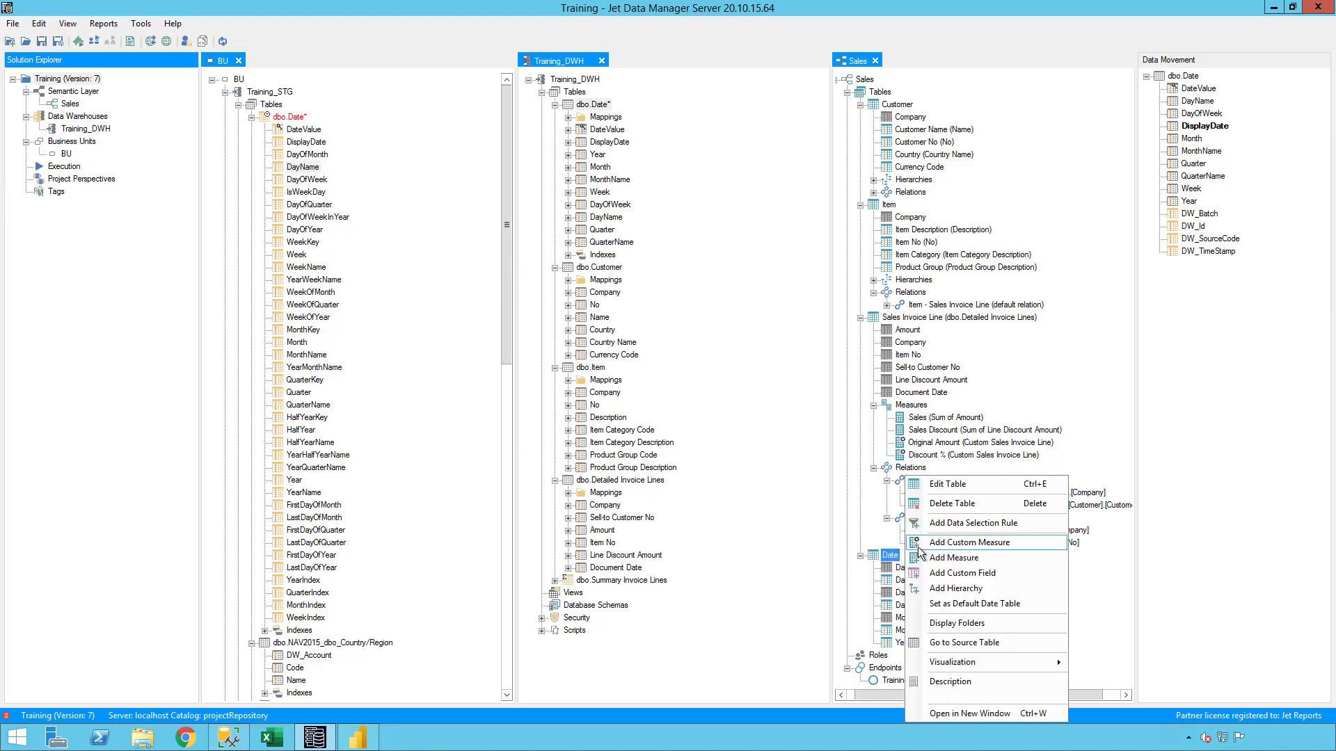
left_click(955, 589)
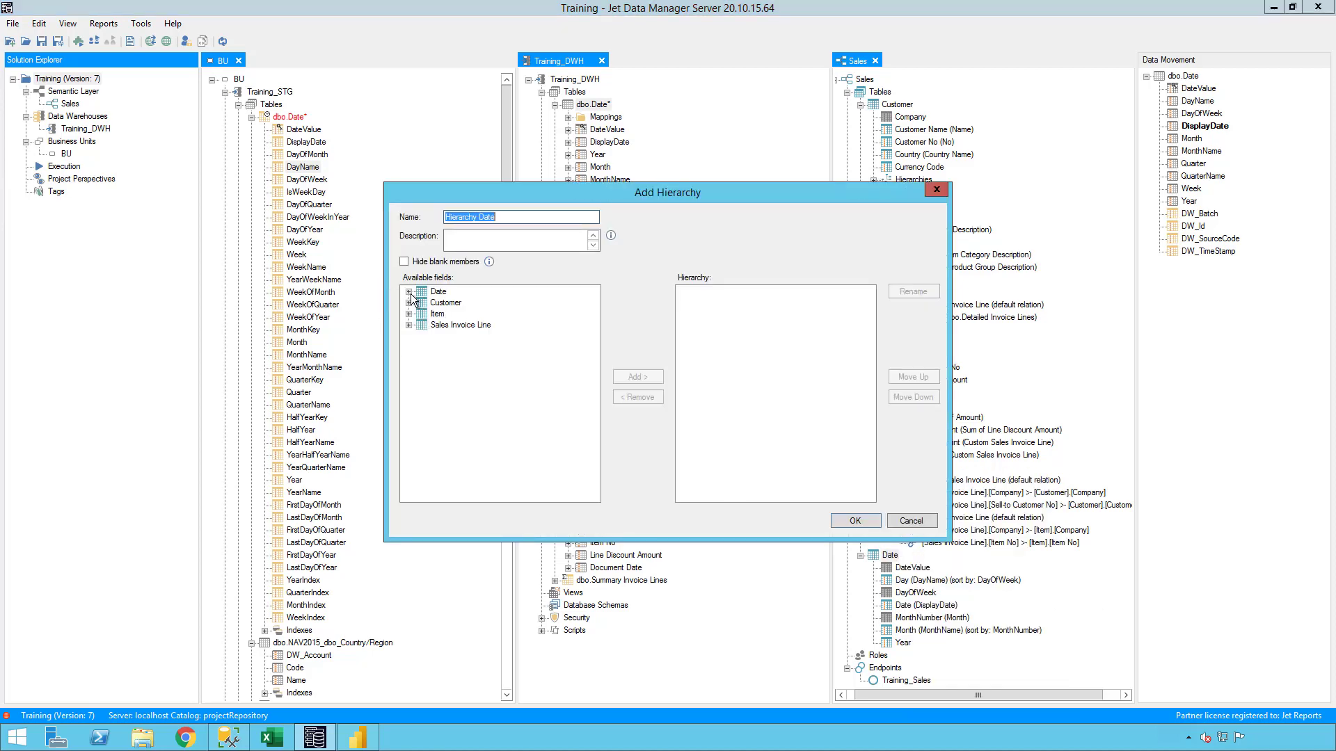
left_click(409, 292)
left_click(451, 370)
left_click(633, 378)
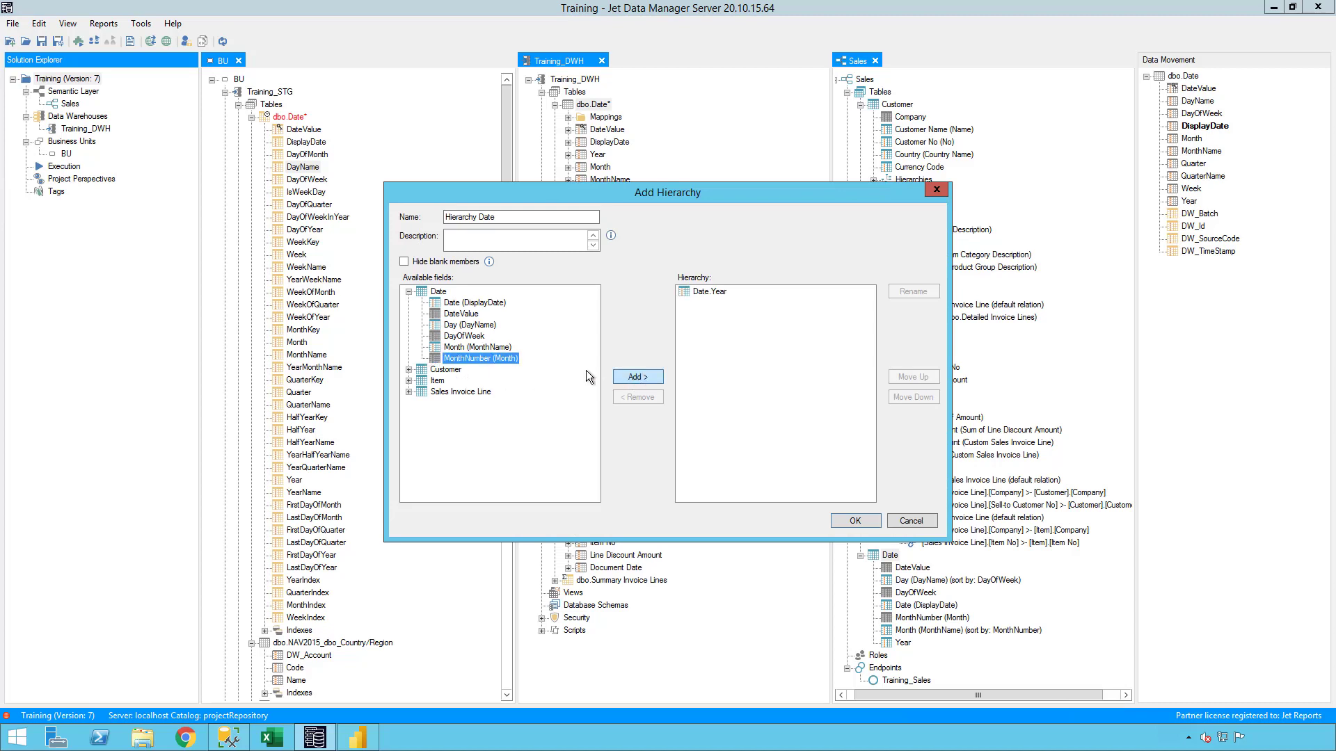
left_click(487, 347)
left_click(653, 379)
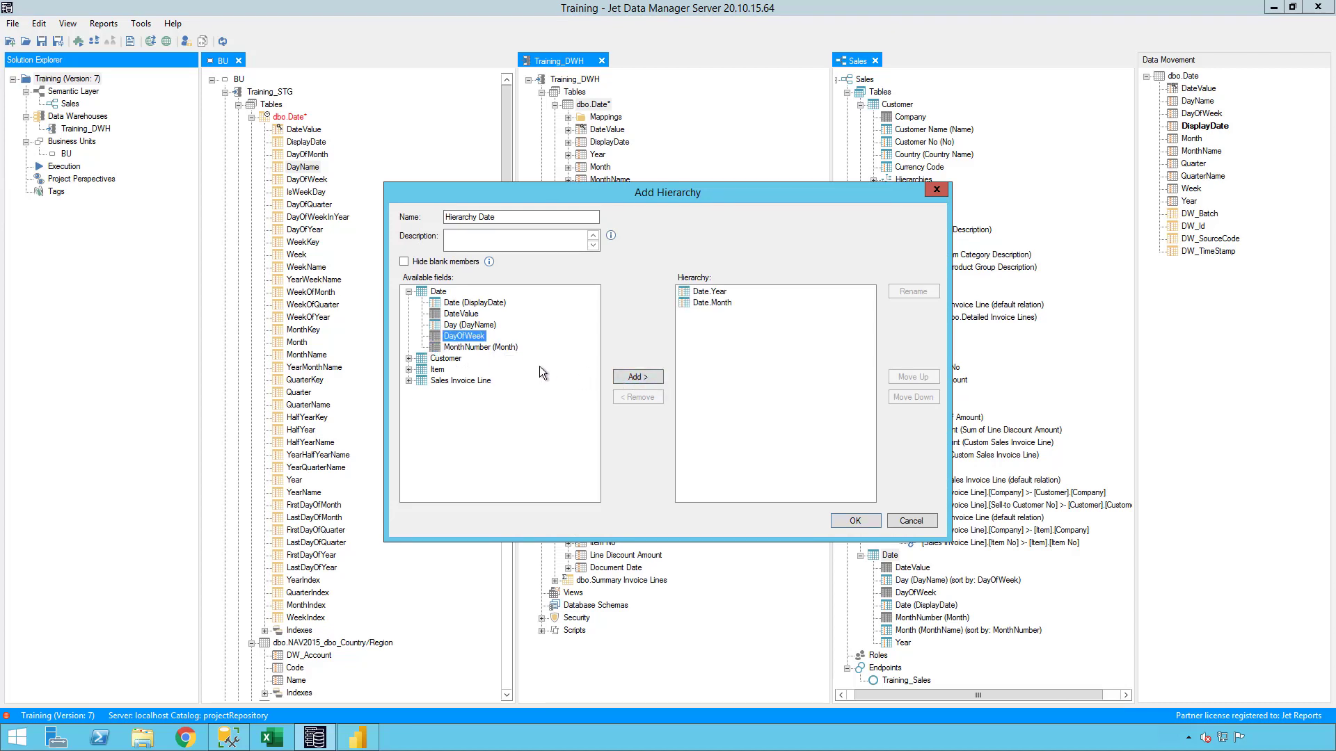
left_click(475, 302)
left_click(635, 377)
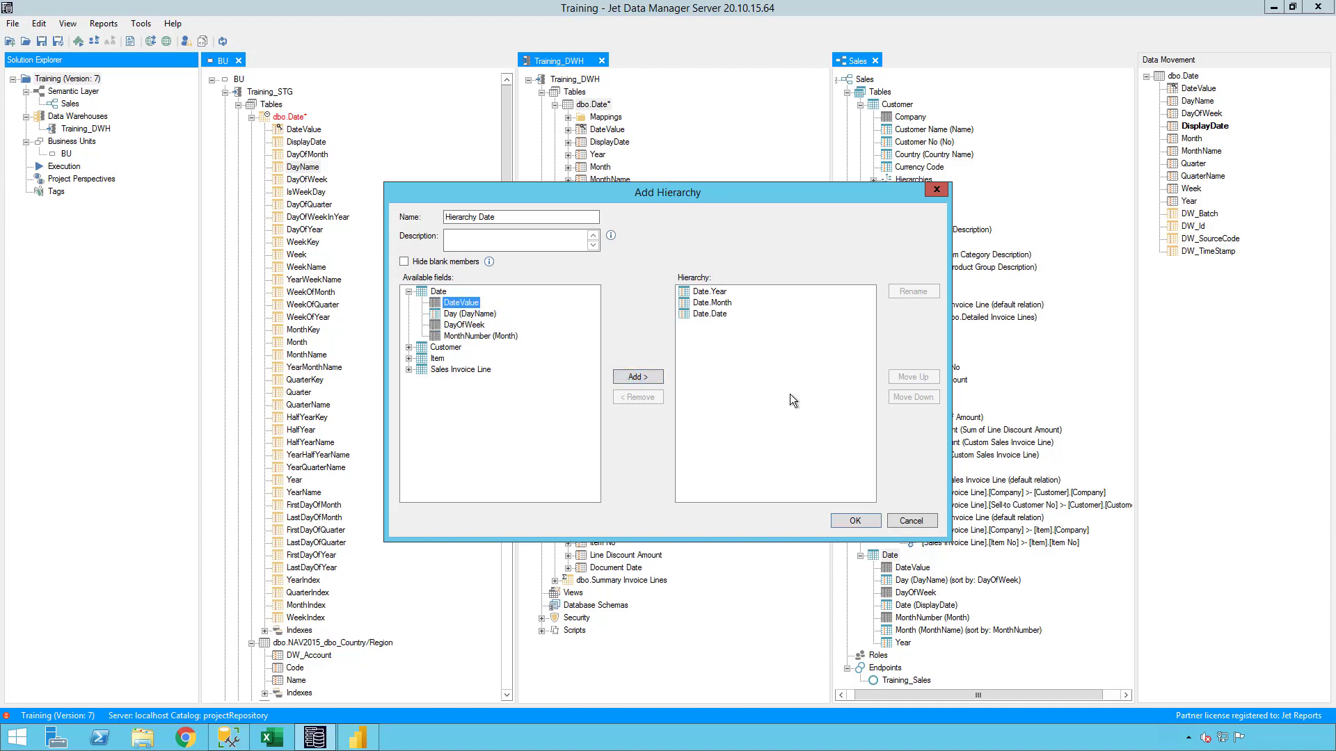
left_click(802, 402)
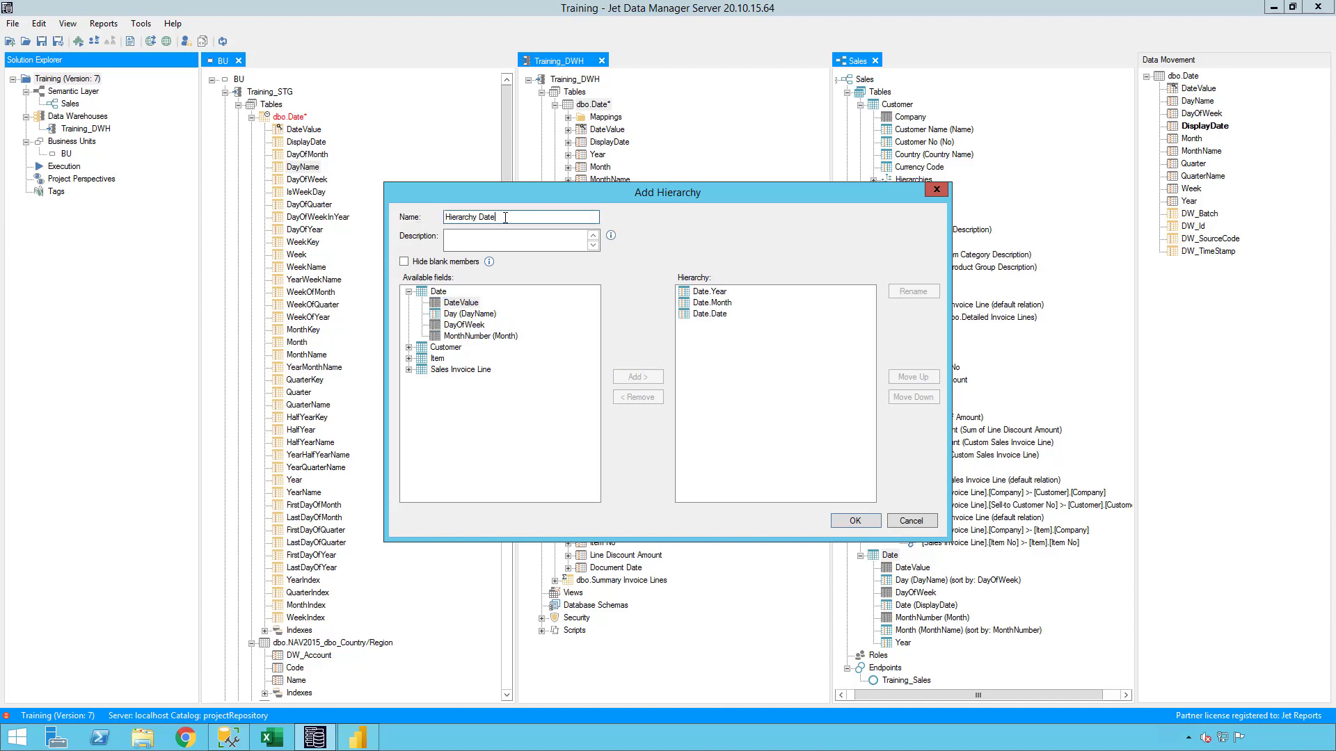
Name the new date hierarchy YMD and save it.
left_click_drag(507, 217, 335, 214)
type("Date")
key("Return")
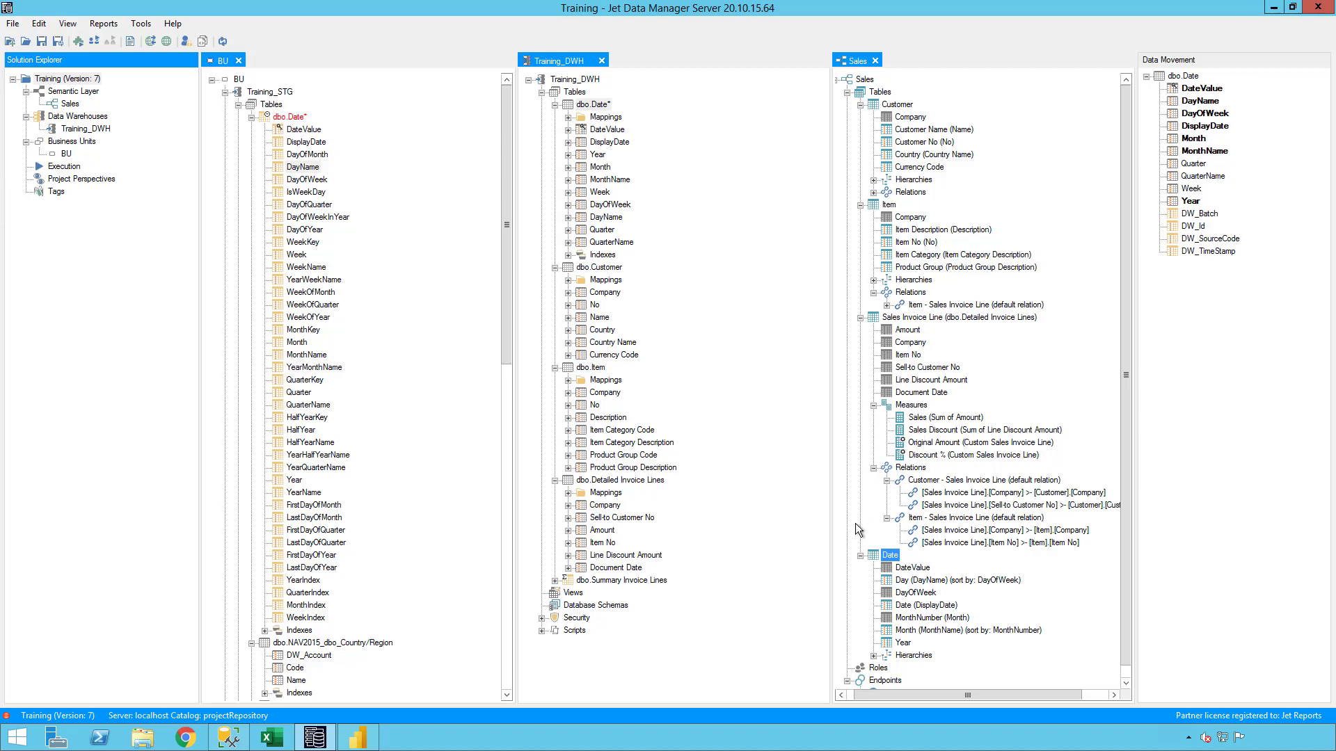
Collapse all expanded tables in the Sales semantic model and the Training_DWH data warehouse.
left_click(860, 556)
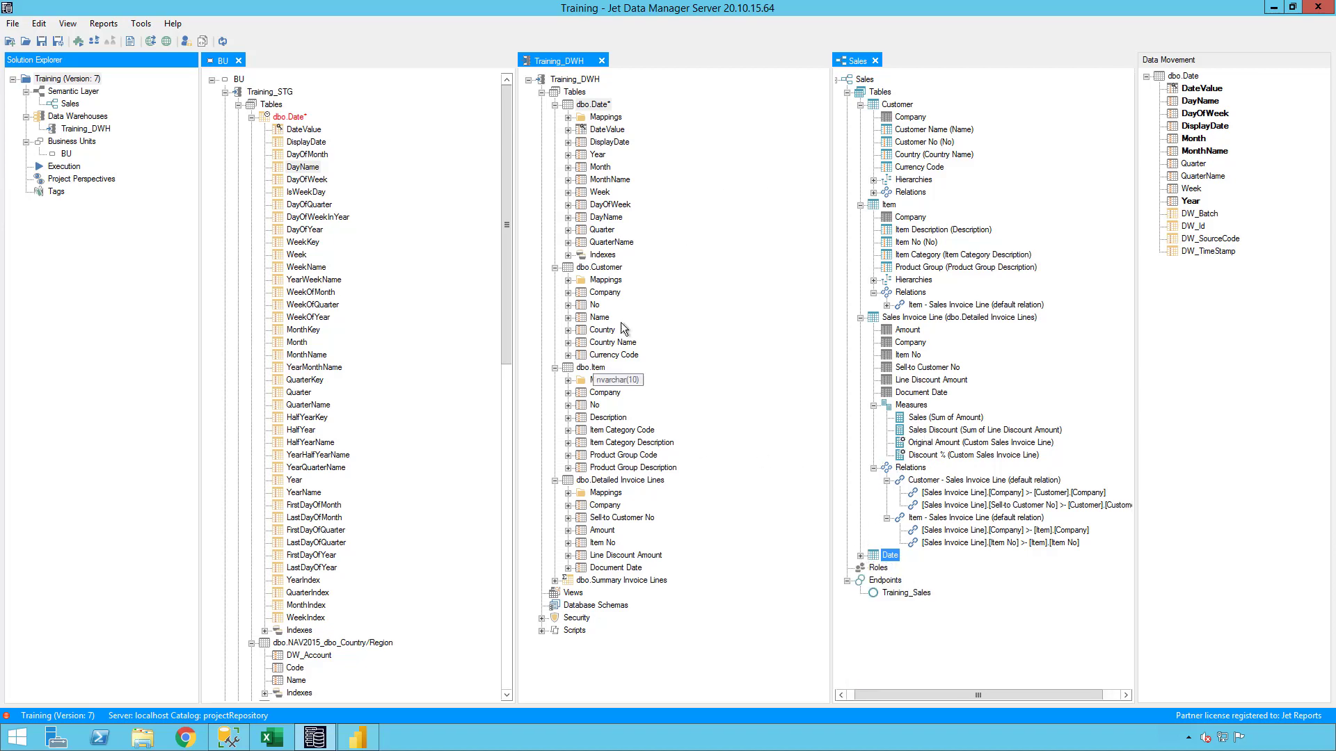
left_click(860, 318)
left_click(869, 204)
left_click(869, 104)
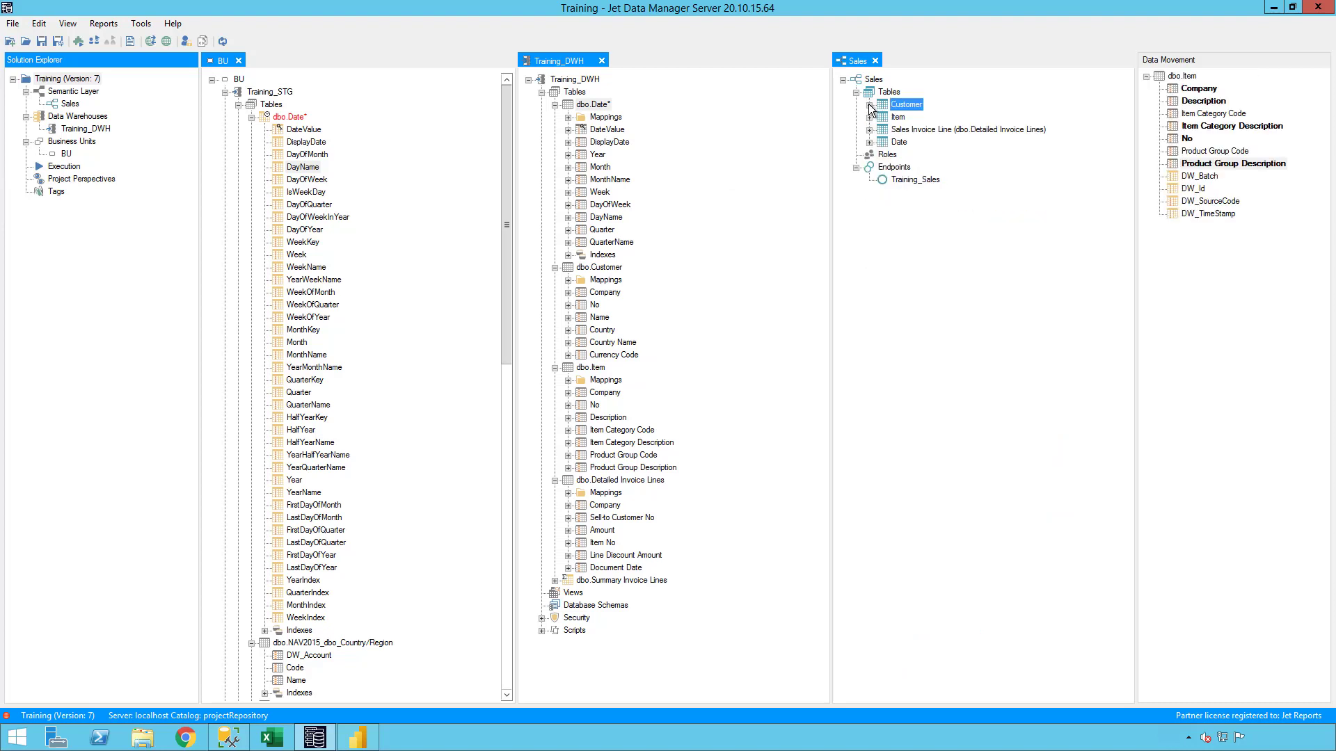
left_click(554, 105)
left_click(554, 117)
left_click(555, 129)
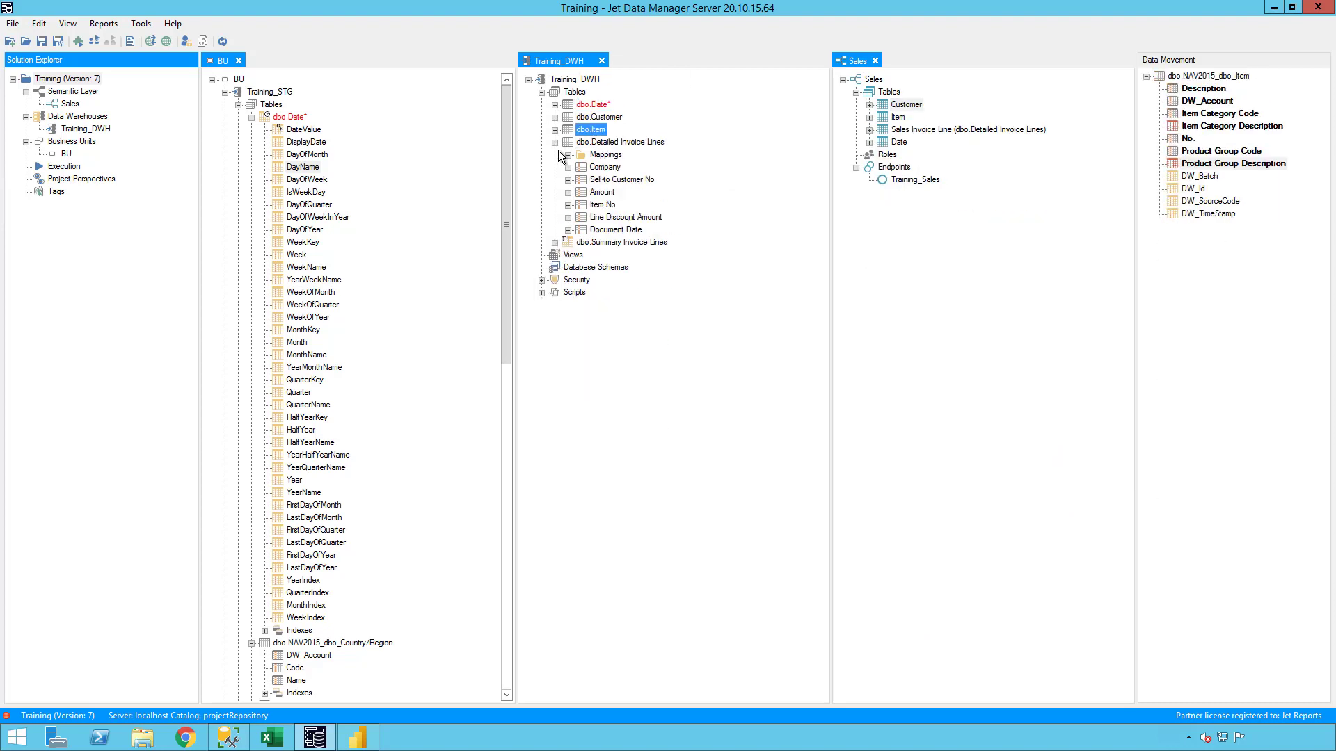
left_click(555, 142)
Collapse all expanded staging tables and the Sales Invoice Line source table in the BU business unit.
left_click(251, 117)
left_click(251, 130)
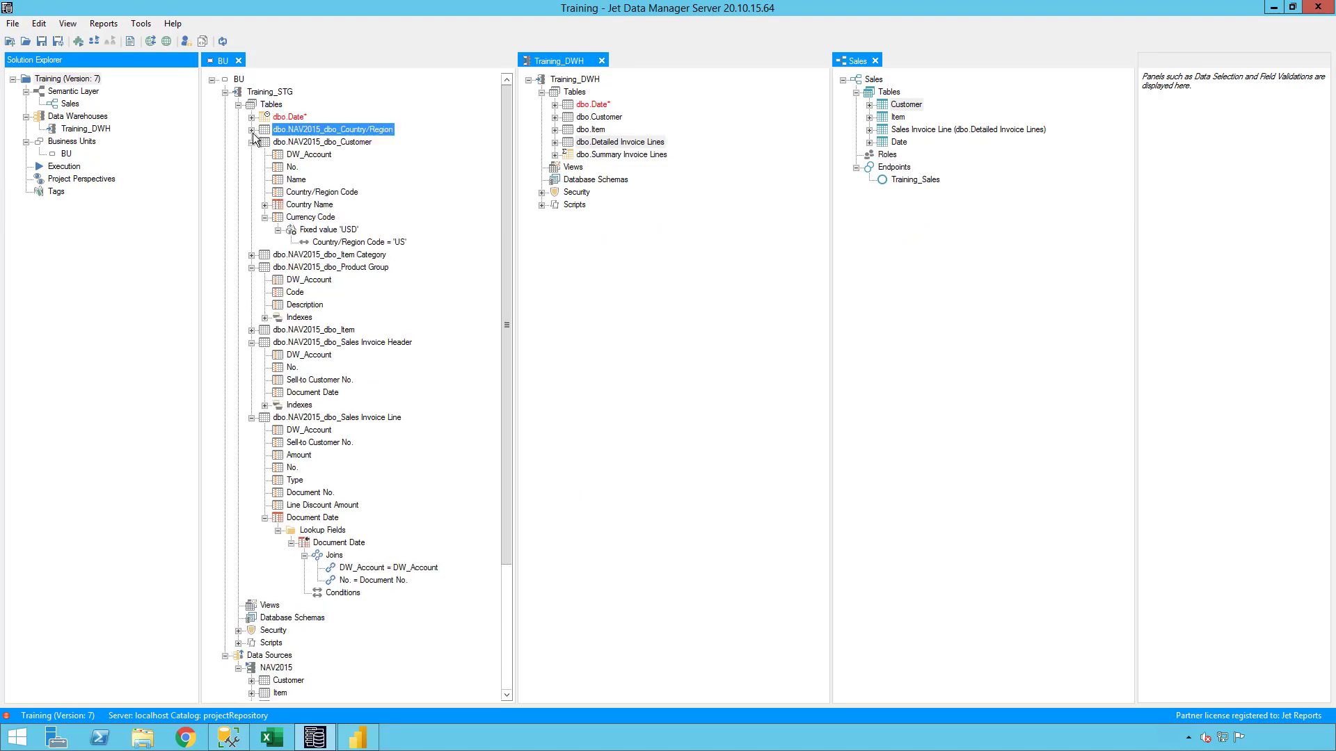
left_click(252, 142)
left_click(251, 167)
left_click(251, 192)
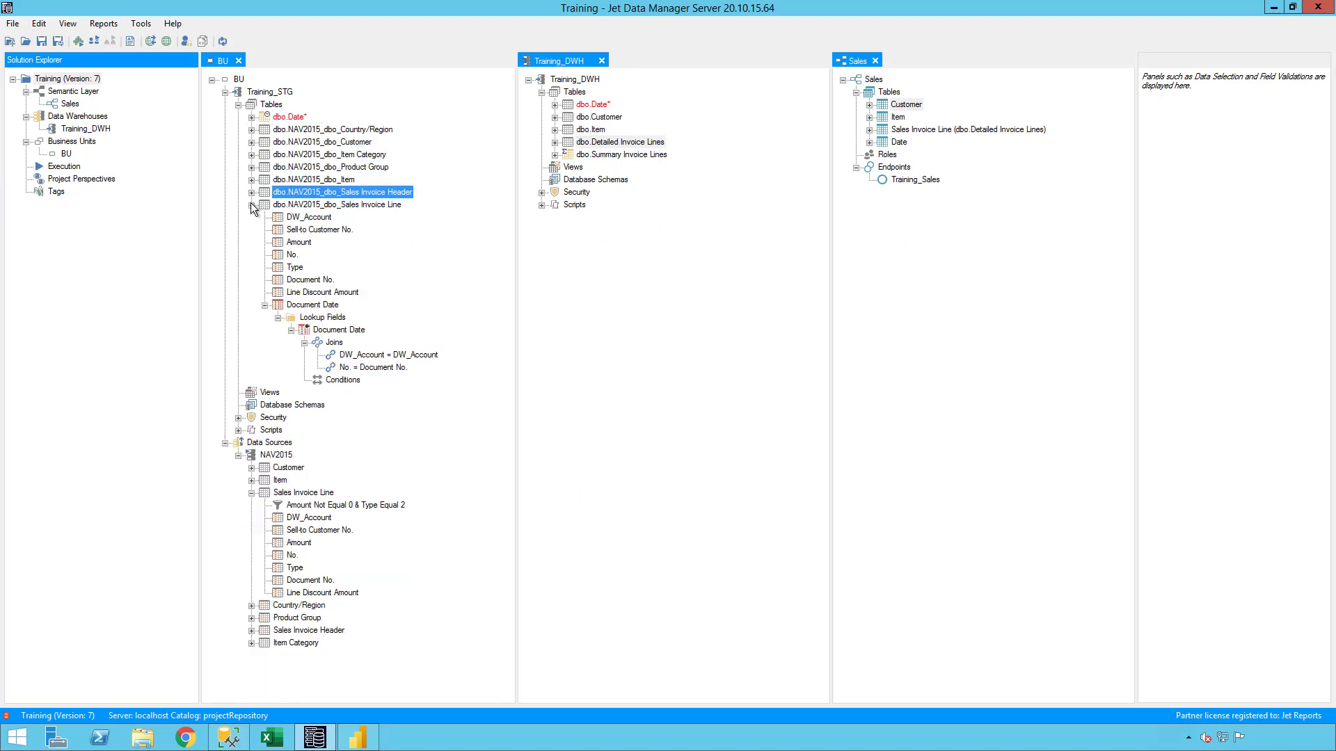
left_click(251, 204)
left_click(251, 317)
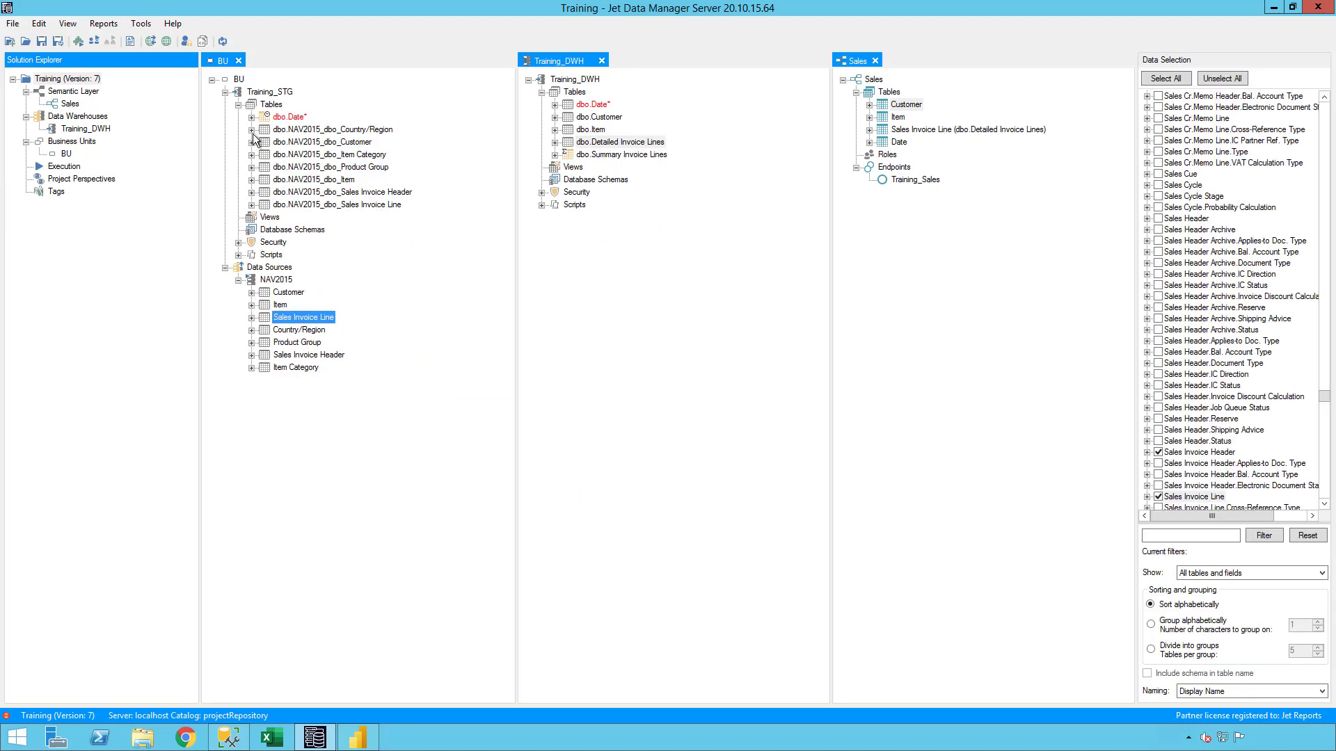
Deploy and execute only the modified tables and views of the Training project, saving the project without a version note.
right_click(87, 81)
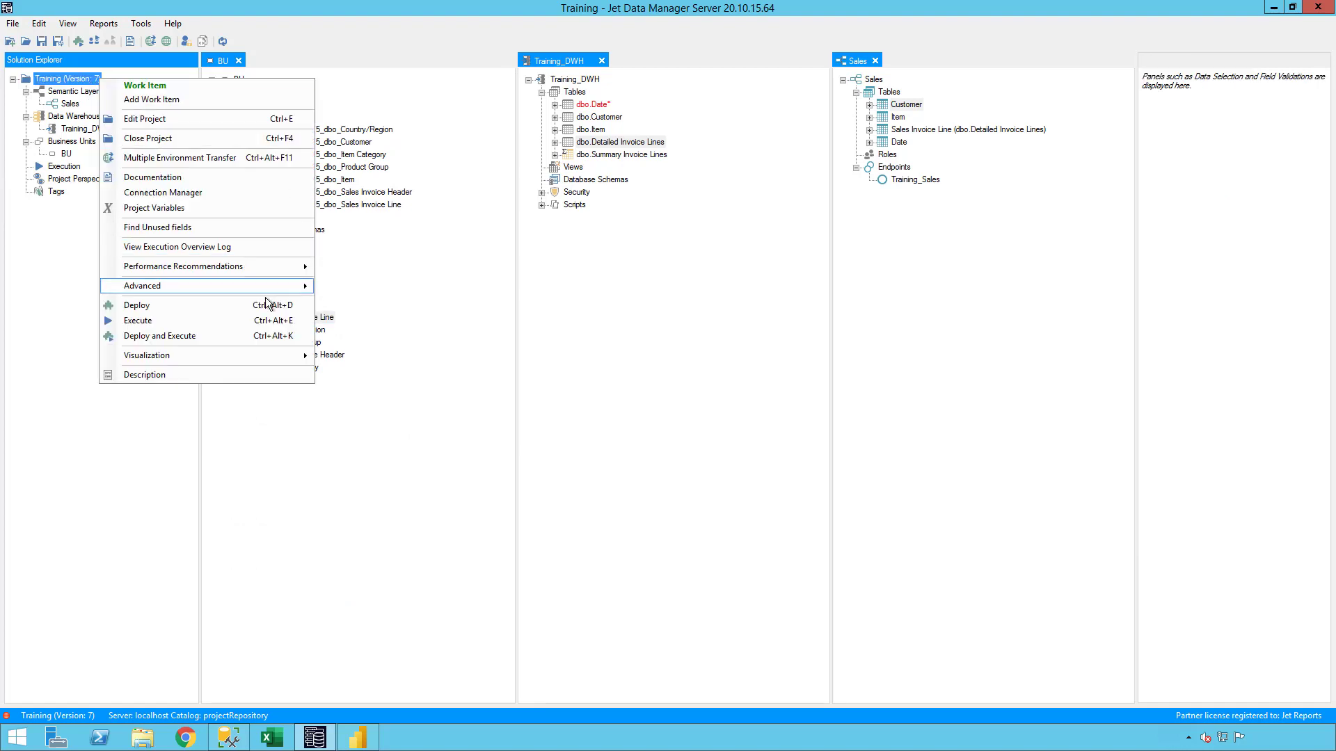
left_click(233, 336)
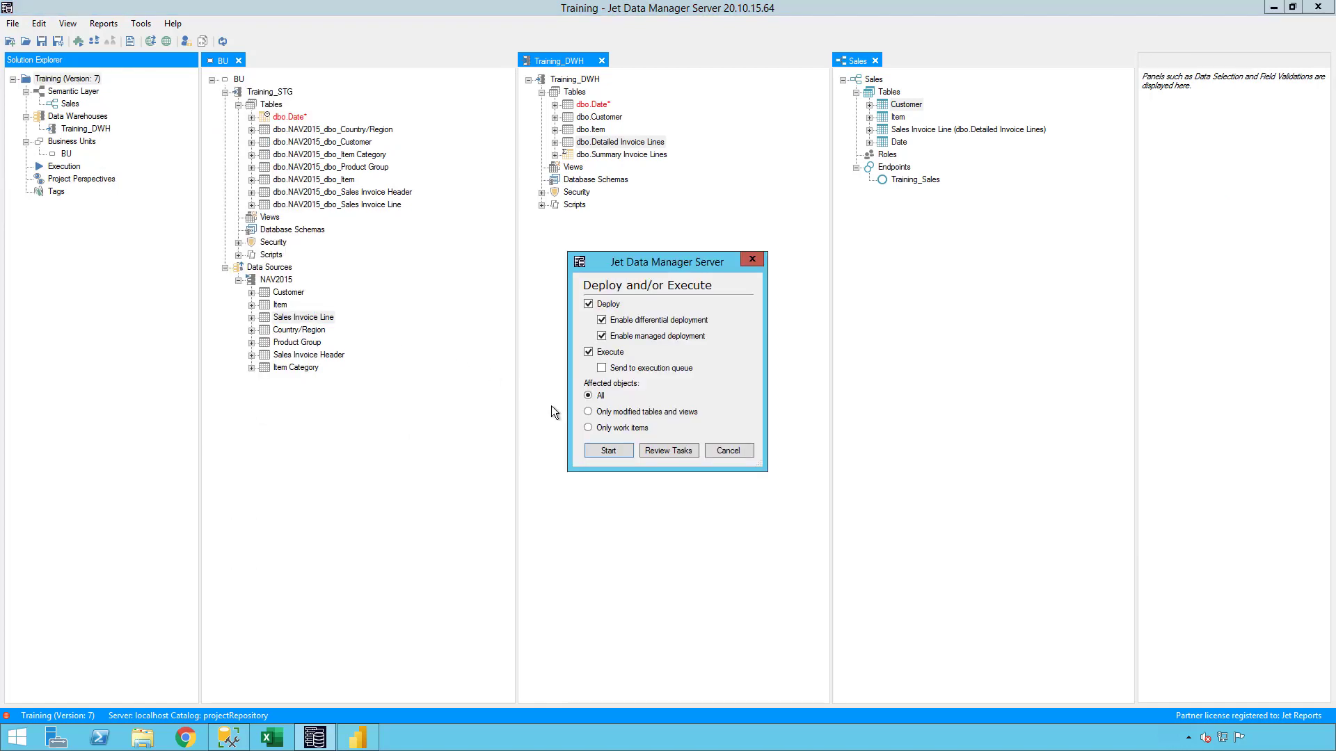
left_click(628, 450)
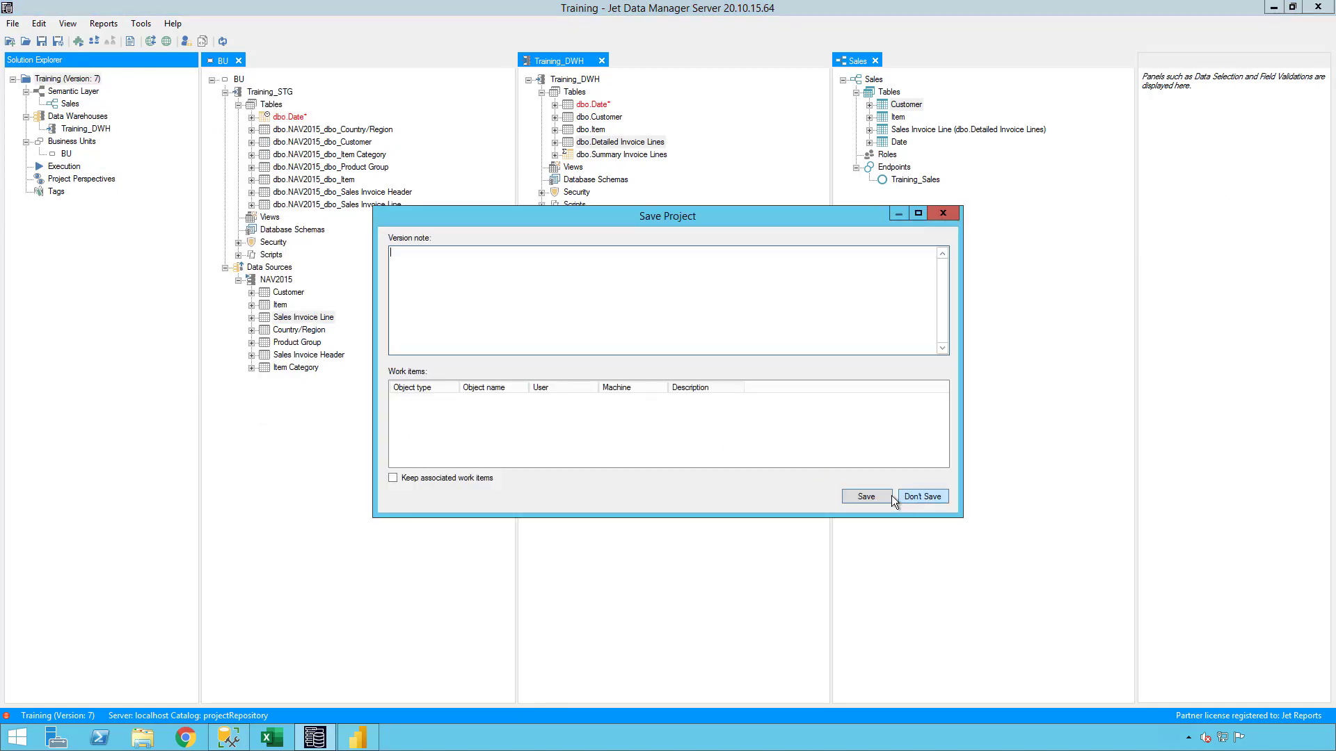
left_click(865, 496)
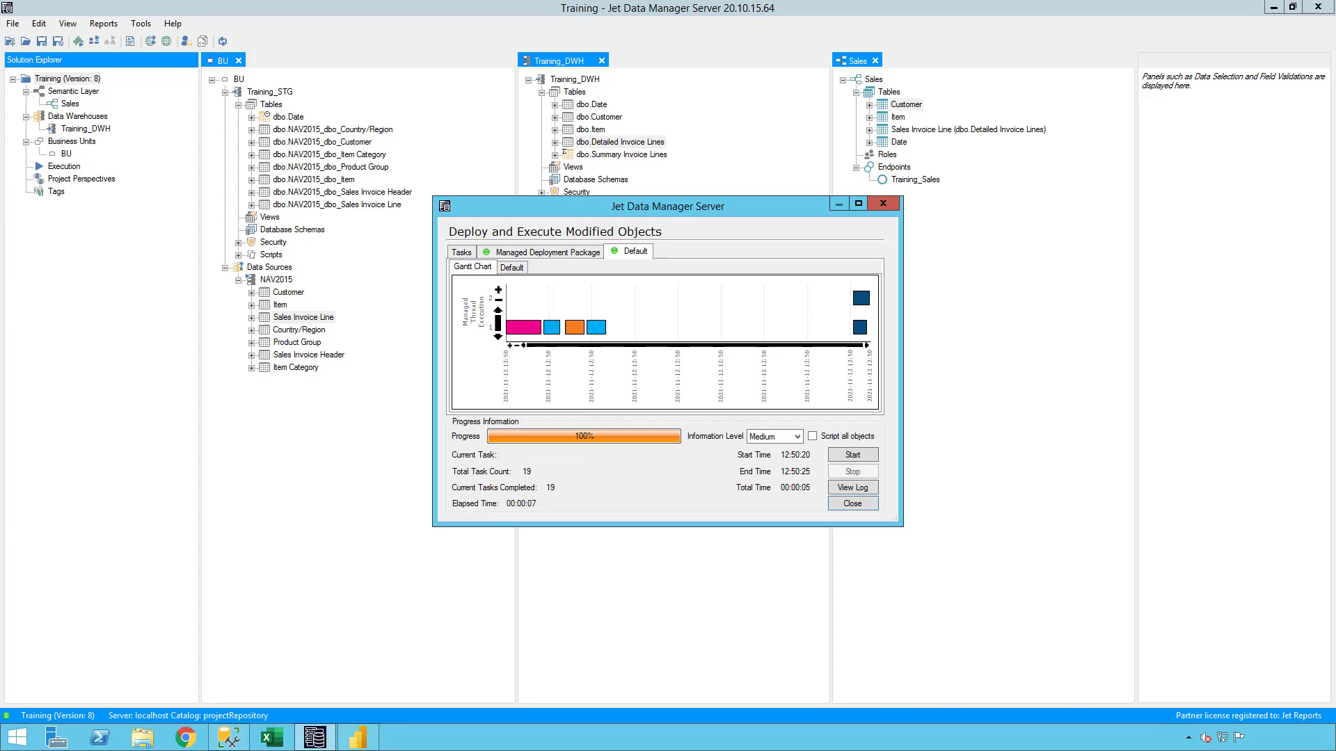
left_click(853, 504)
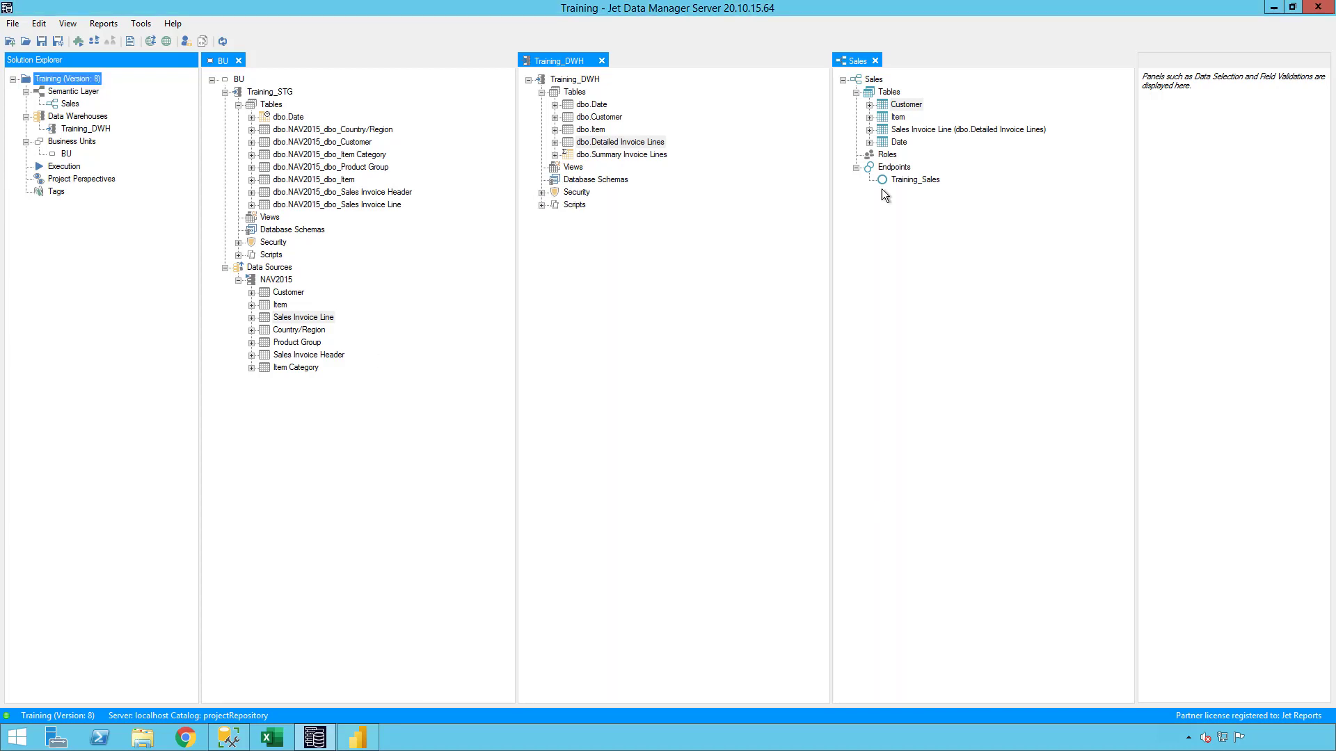
Deploy and execute the whole Sales semantic model, saving the project without a version note.
right_click(875, 80)
left_click(938, 232)
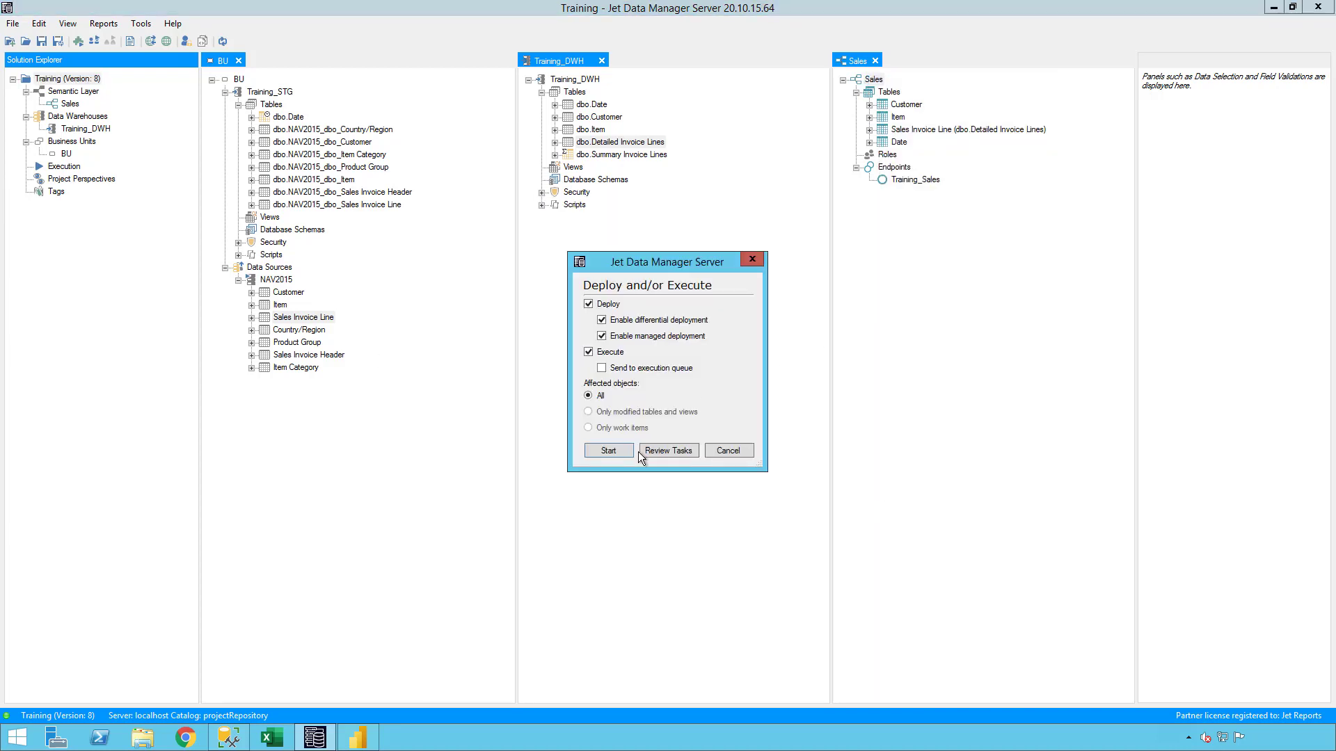
left_click(613, 450)
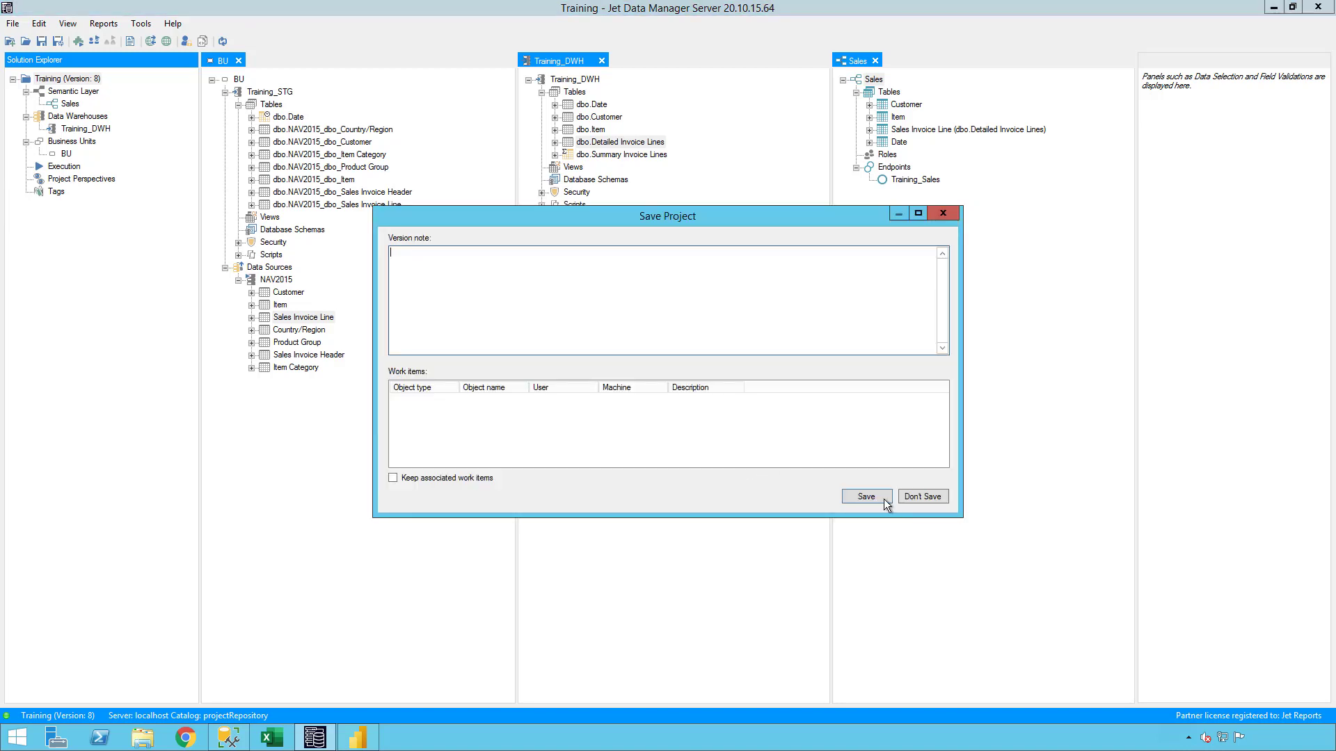
left_click(867, 497)
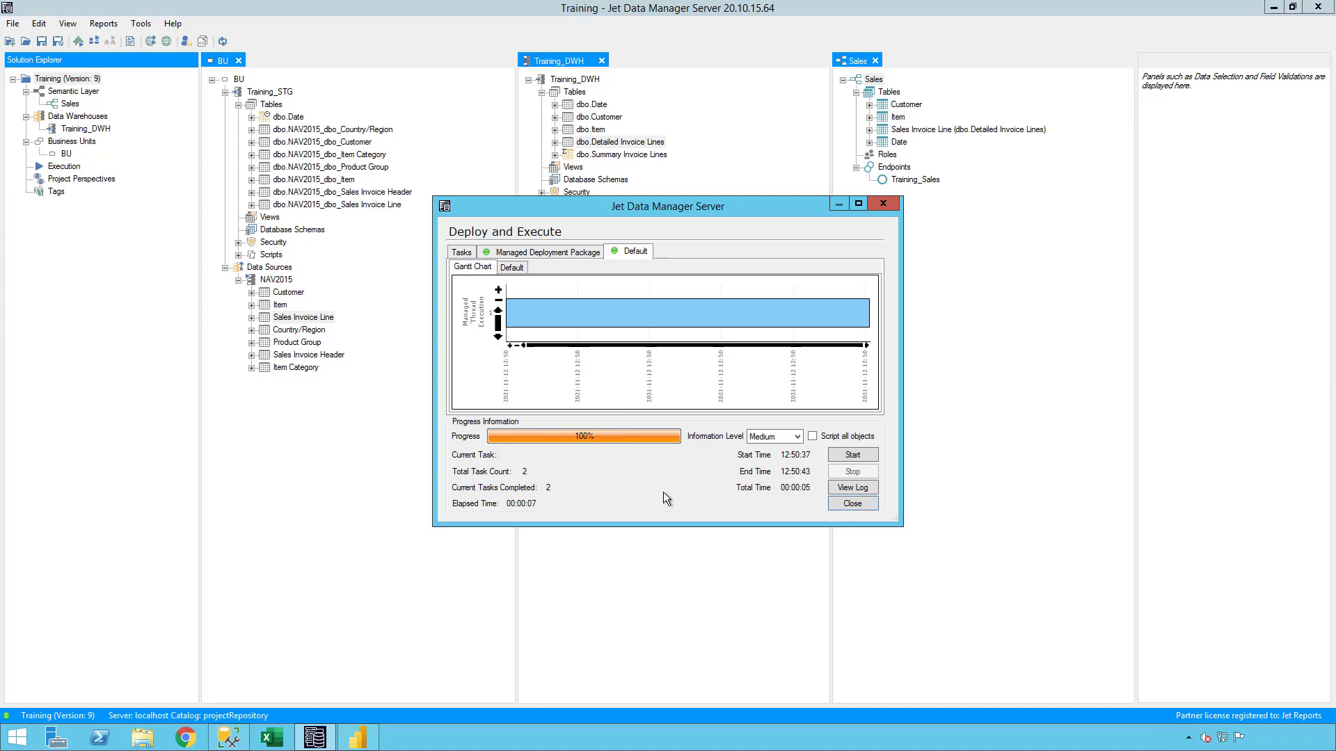
Switch to Power BI Desktop and add a stacked column chart with the Date table's YMD hierarchy on its axis.
left_click(373, 736)
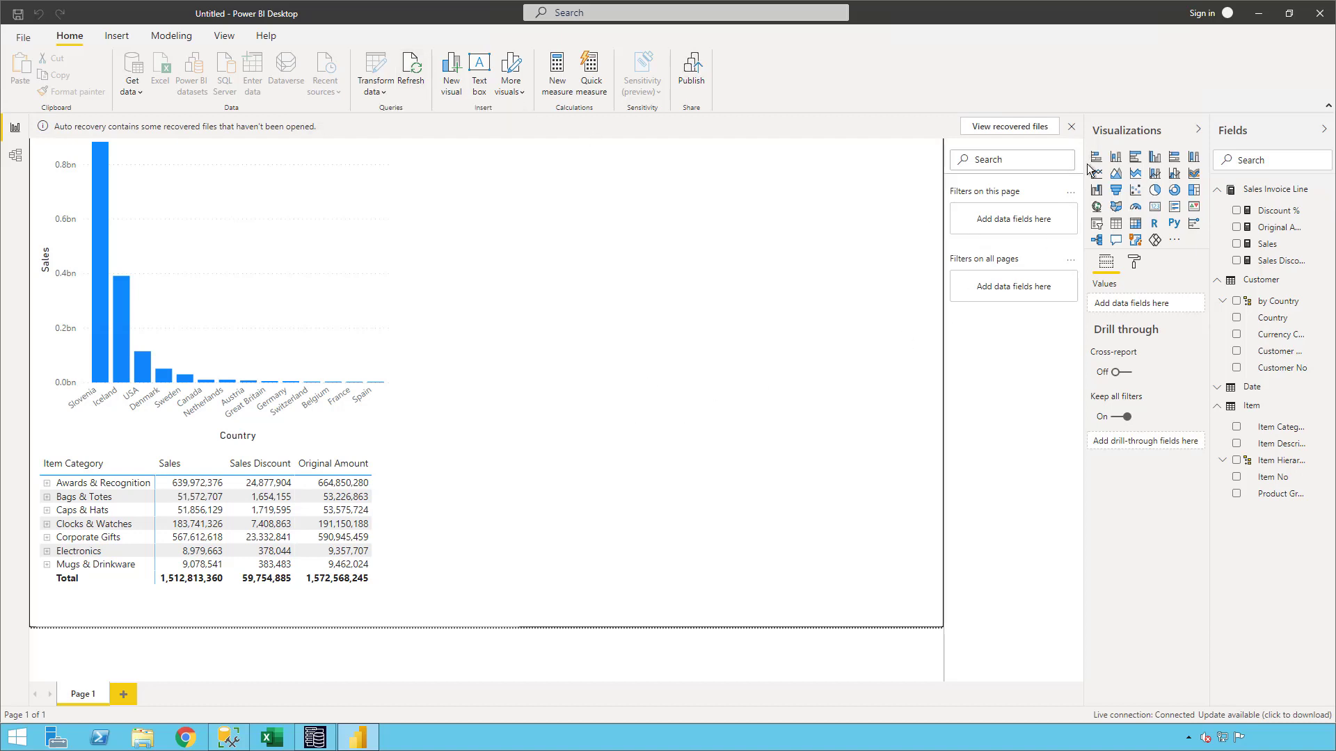
left_click(1115, 157)
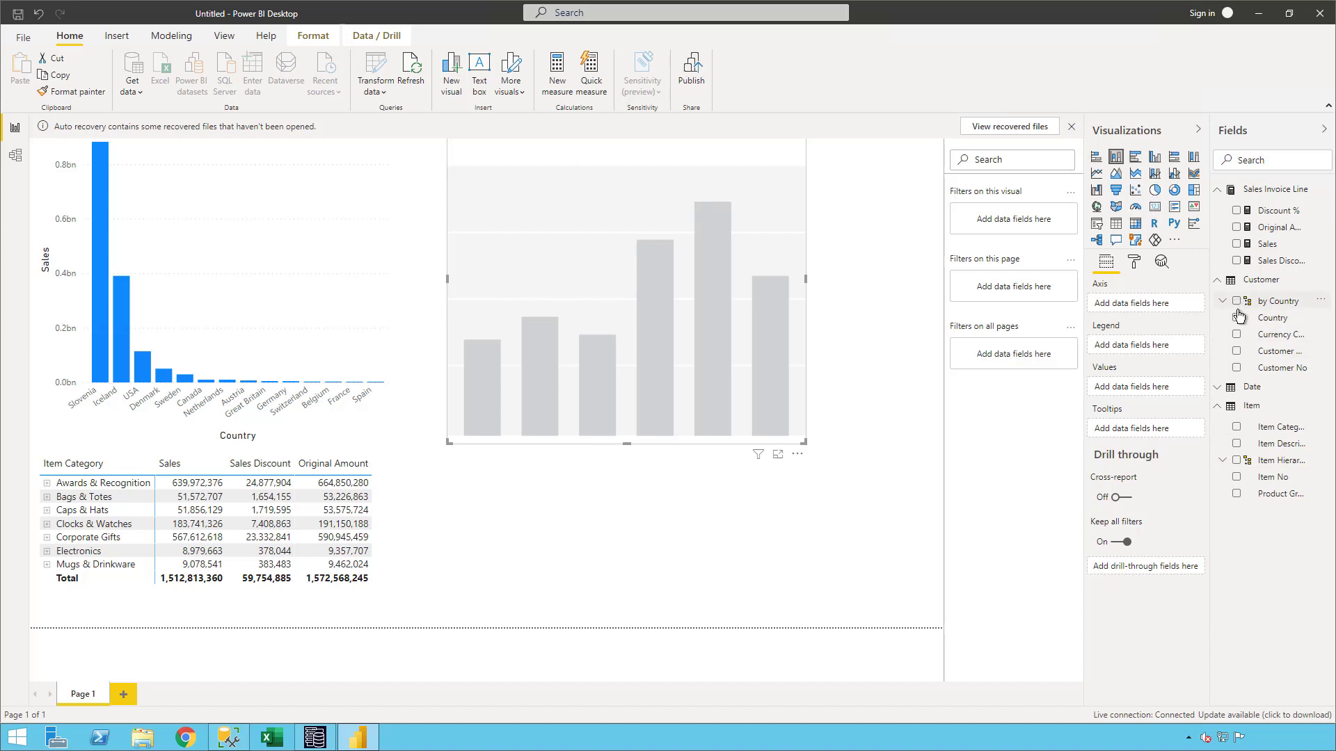
left_click(1219, 387)
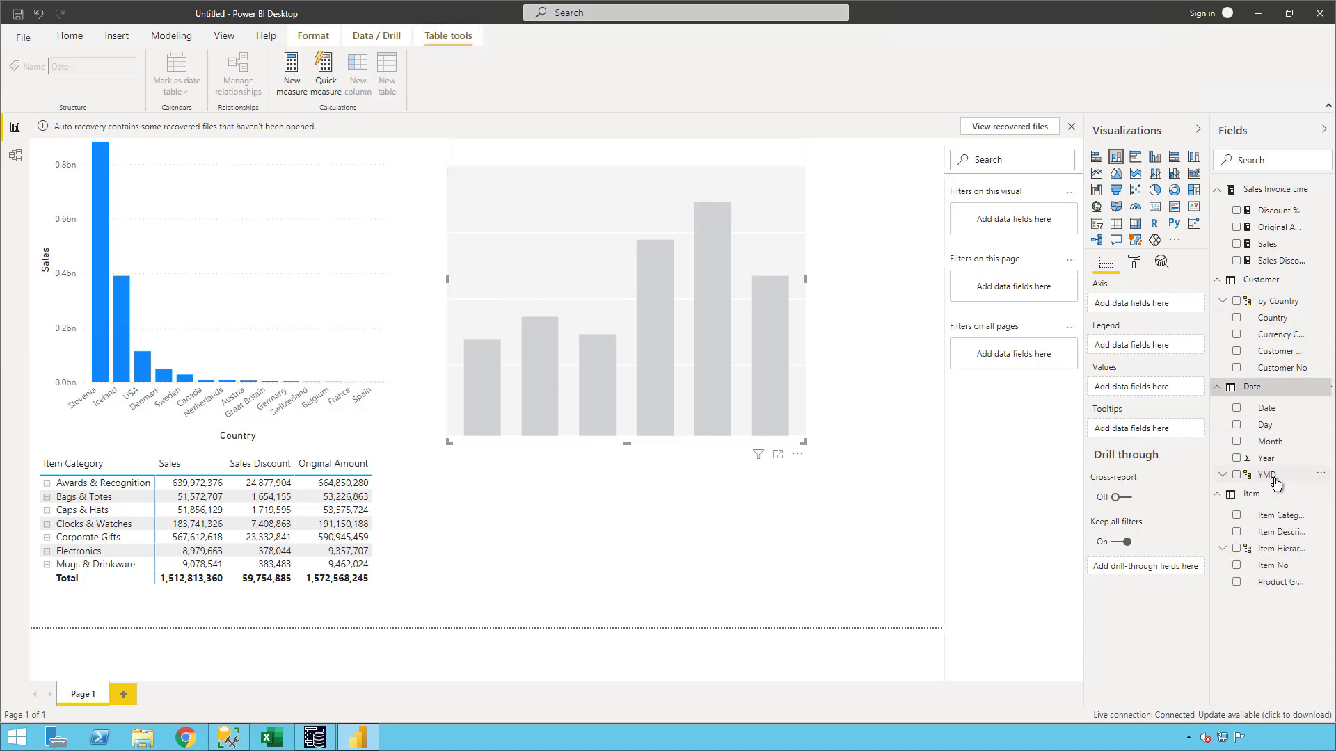
left_click(1238, 476)
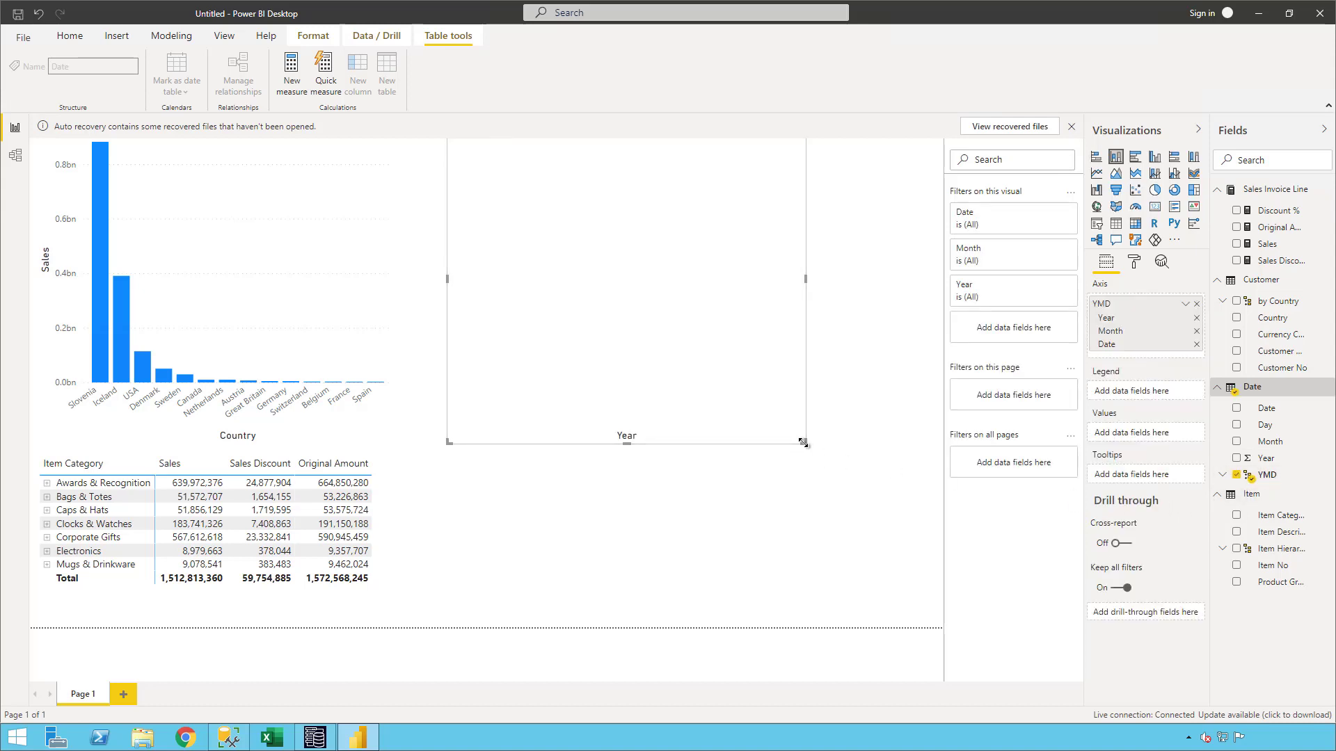
Enlarge the new column chart and add the Sales measure as its values.
left_click_drag(798, 443, 871, 494)
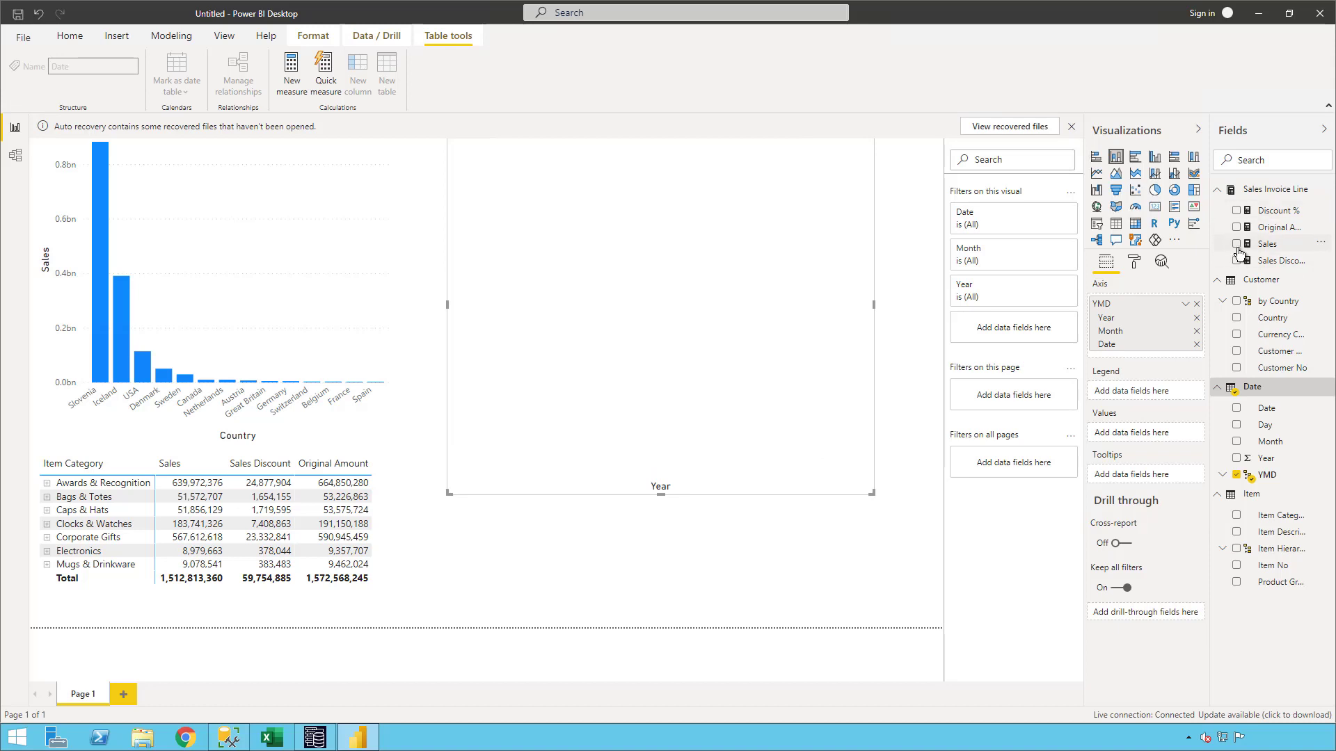
left_click(1233, 247)
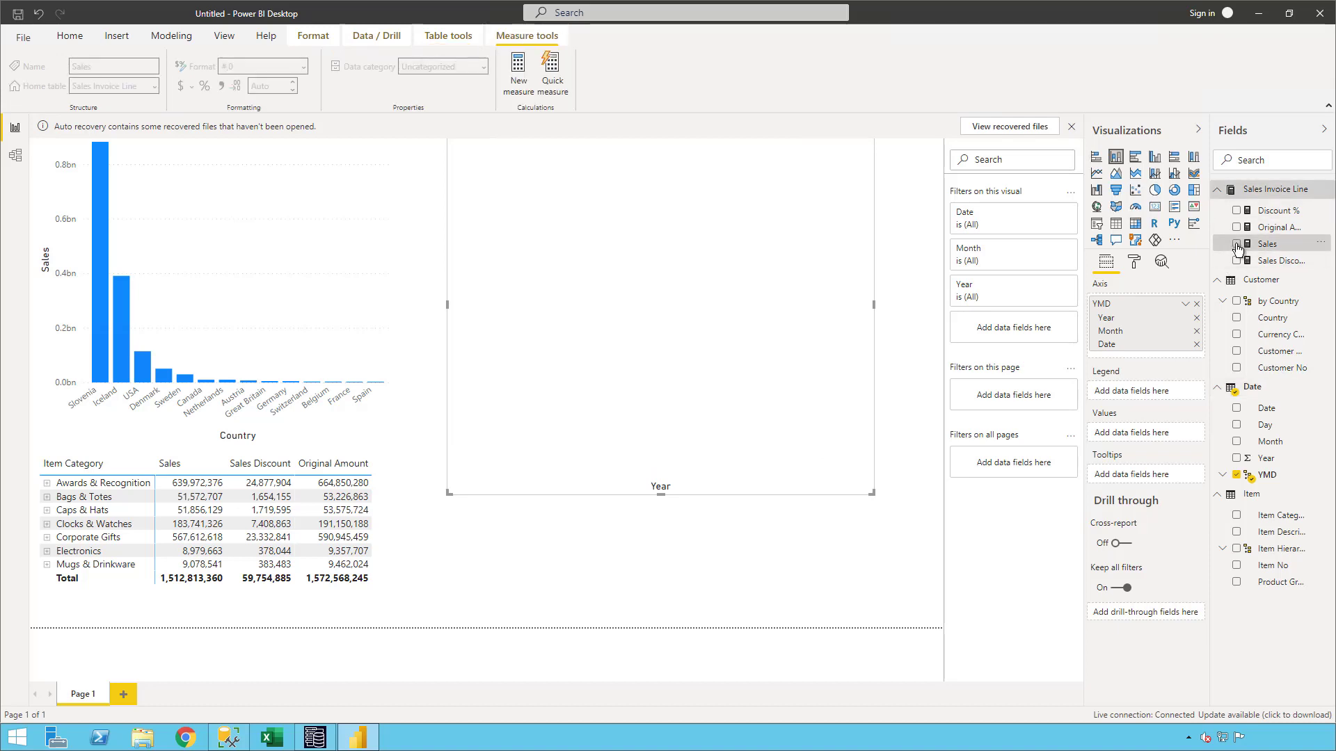
left_click(1237, 245)
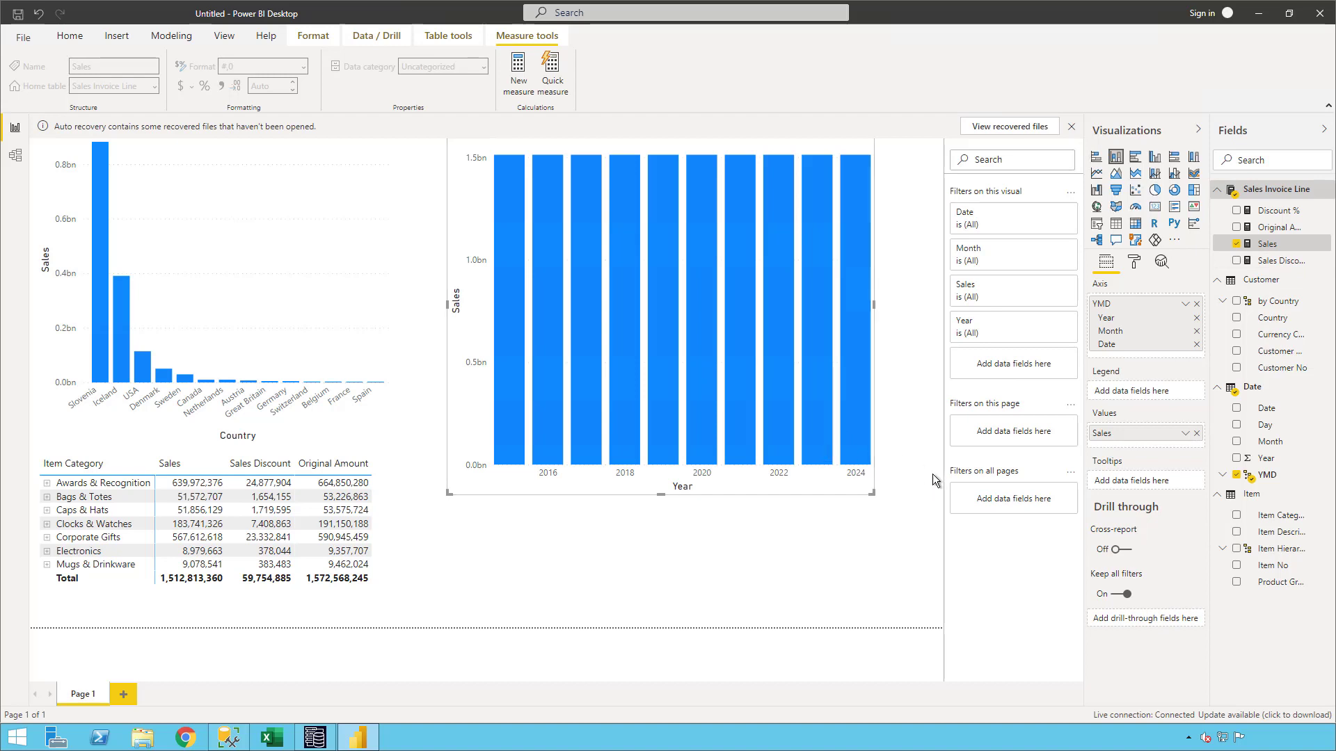
Switch to Jet Data Manager and relate the Date table's DateValue to Sales Invoice Line's Document Date, many to one, filtering to Sales Invoice Line.
left_click(310, 735)
left_click(852, 504)
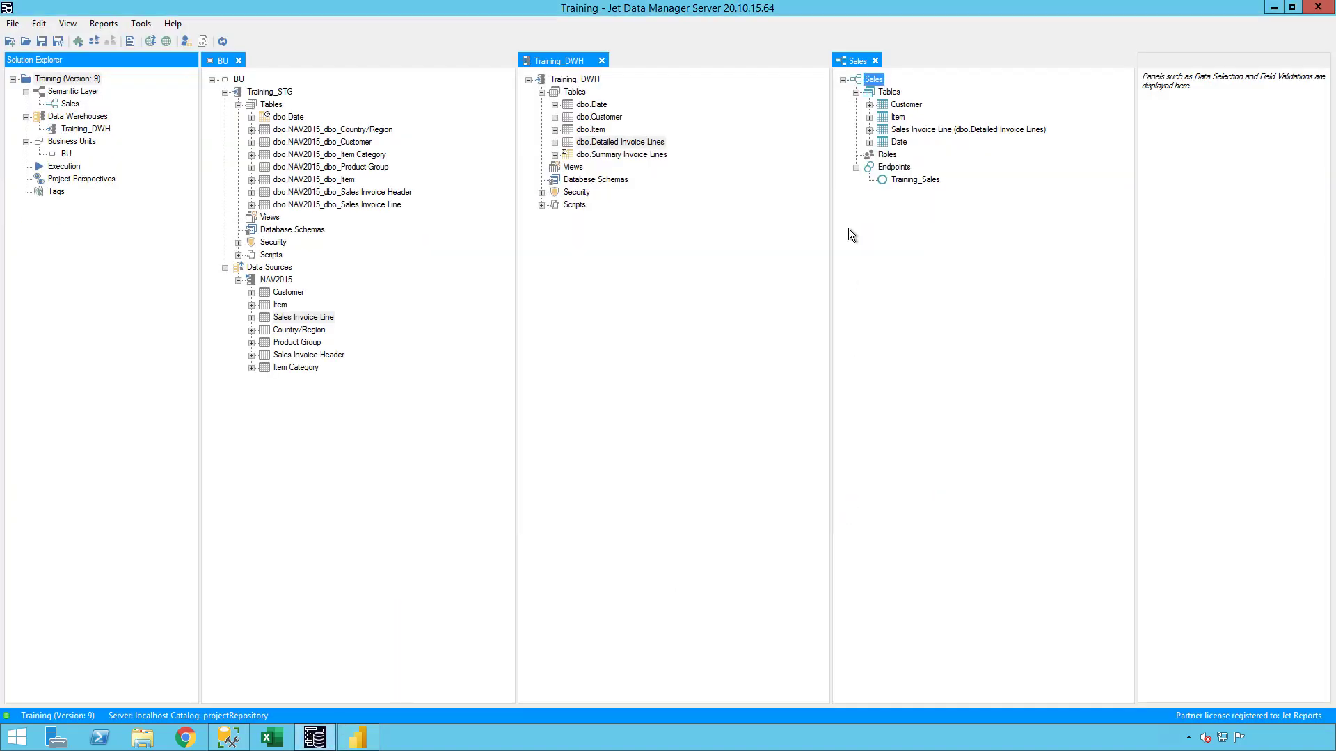
left_click(870, 140)
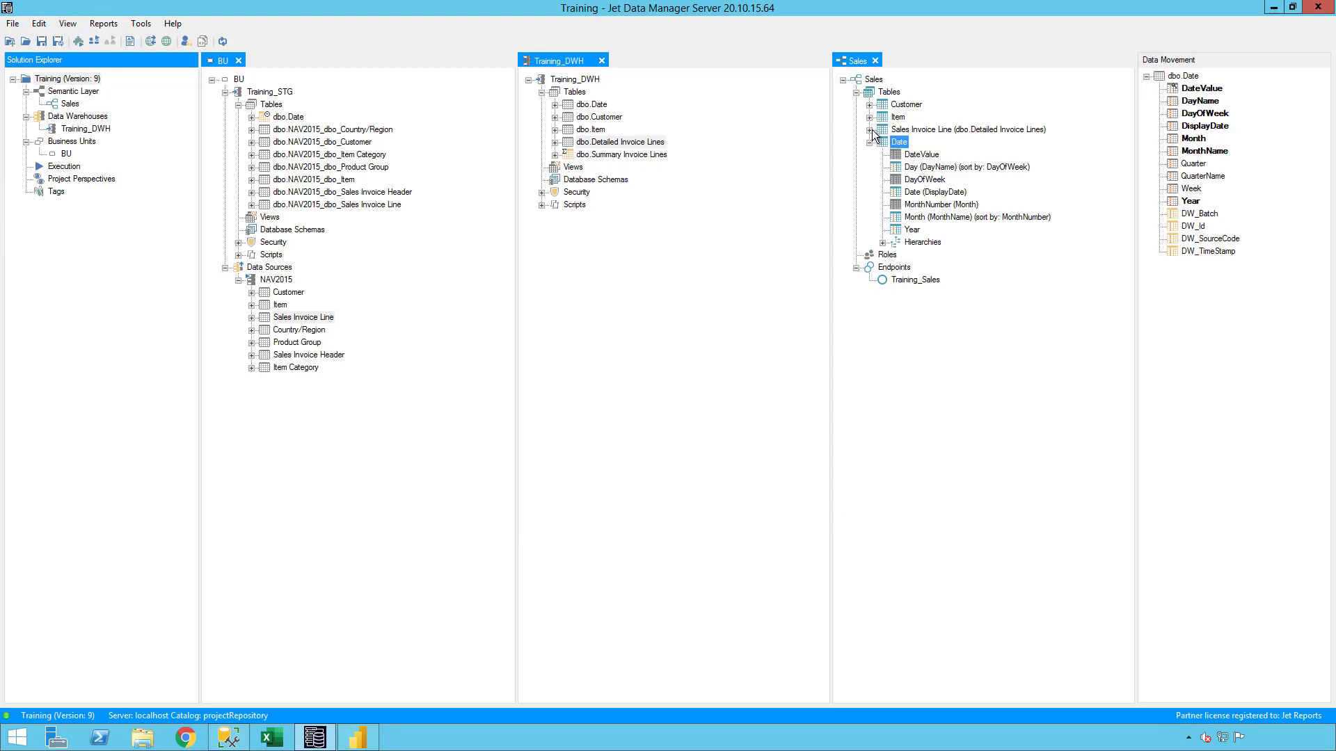
left_click(870, 130)
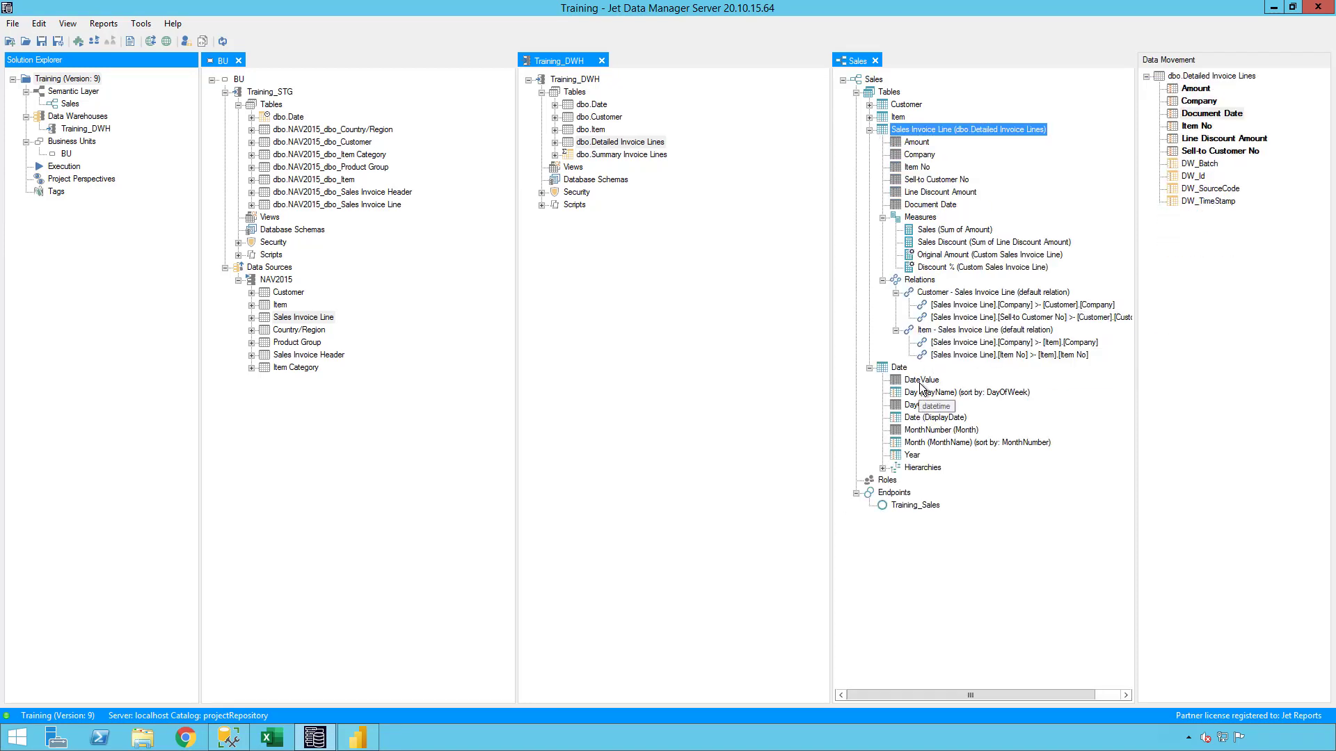
left_click_drag(922, 387, 908, 216)
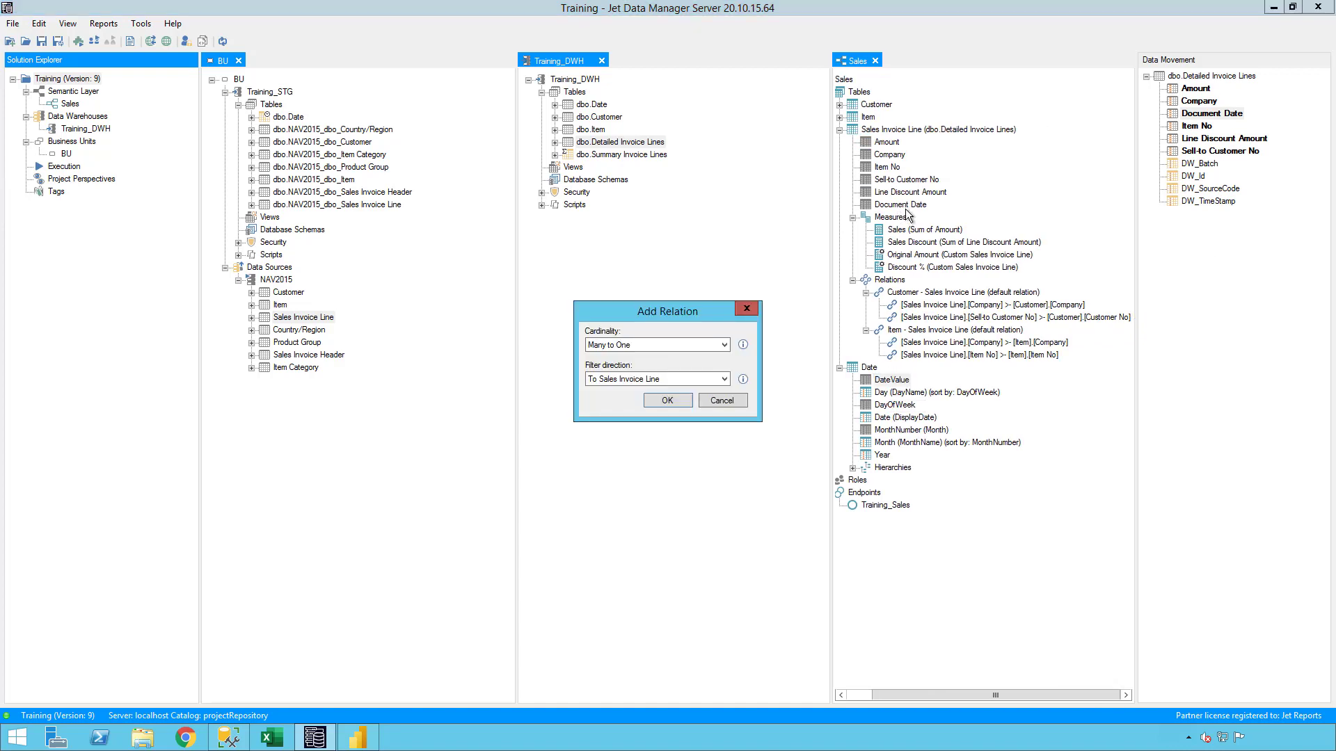
left_click(657, 403)
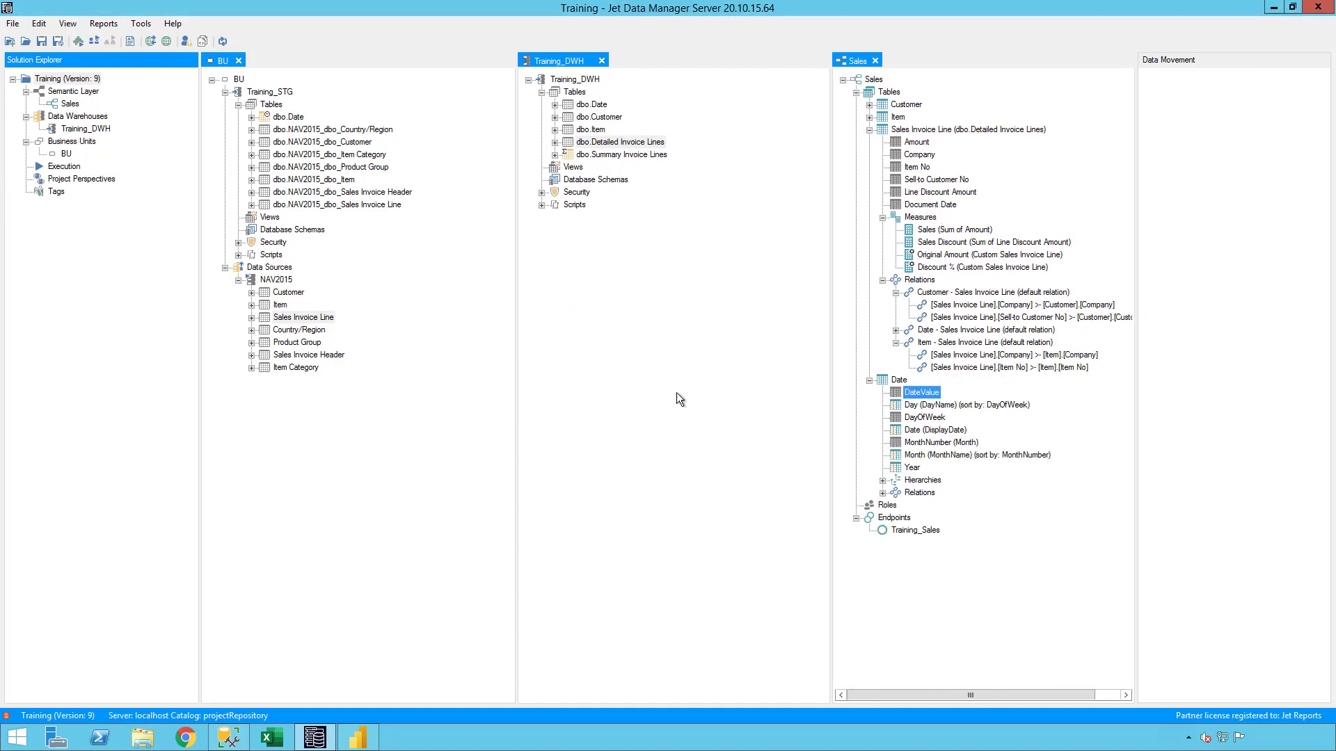
Deploy and execute all objects of the Sales semantic model with differential and managed deployment enabled.
right_click(871, 79)
left_click(932, 238)
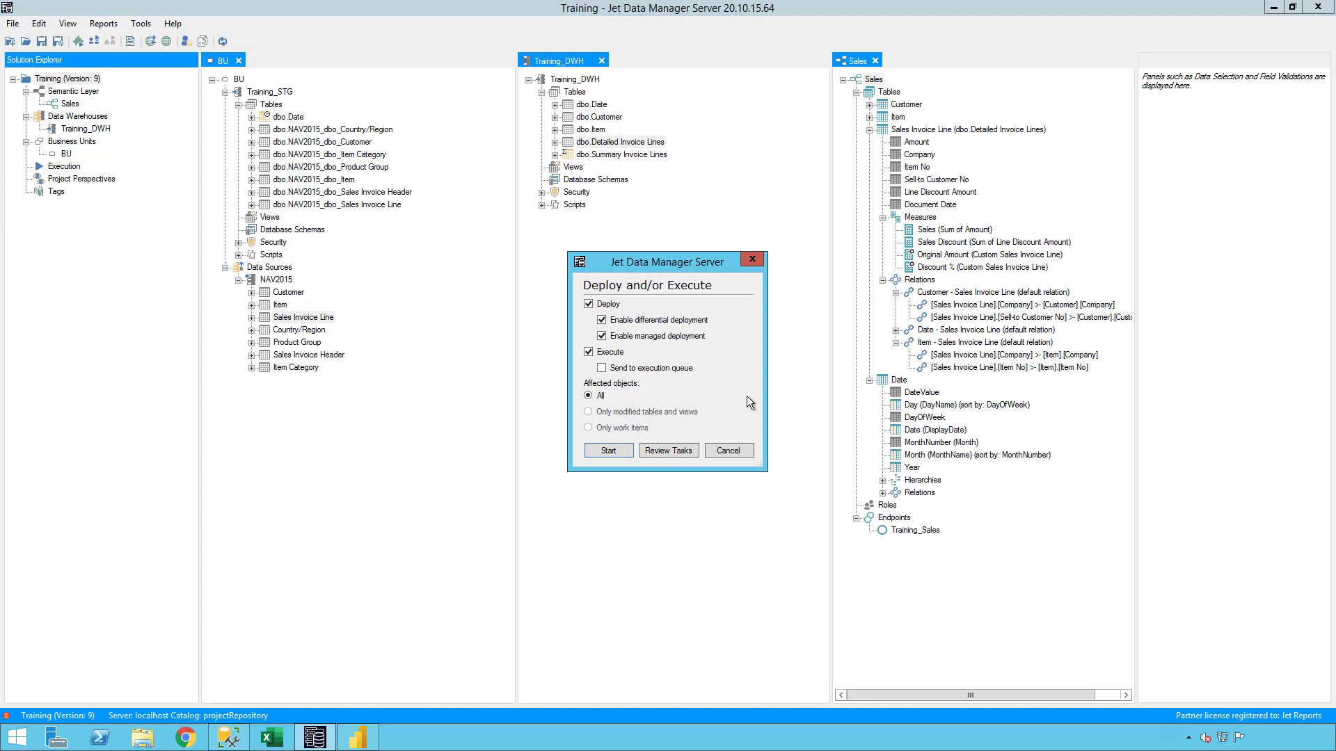
left_click(610, 451)
left_click(866, 496)
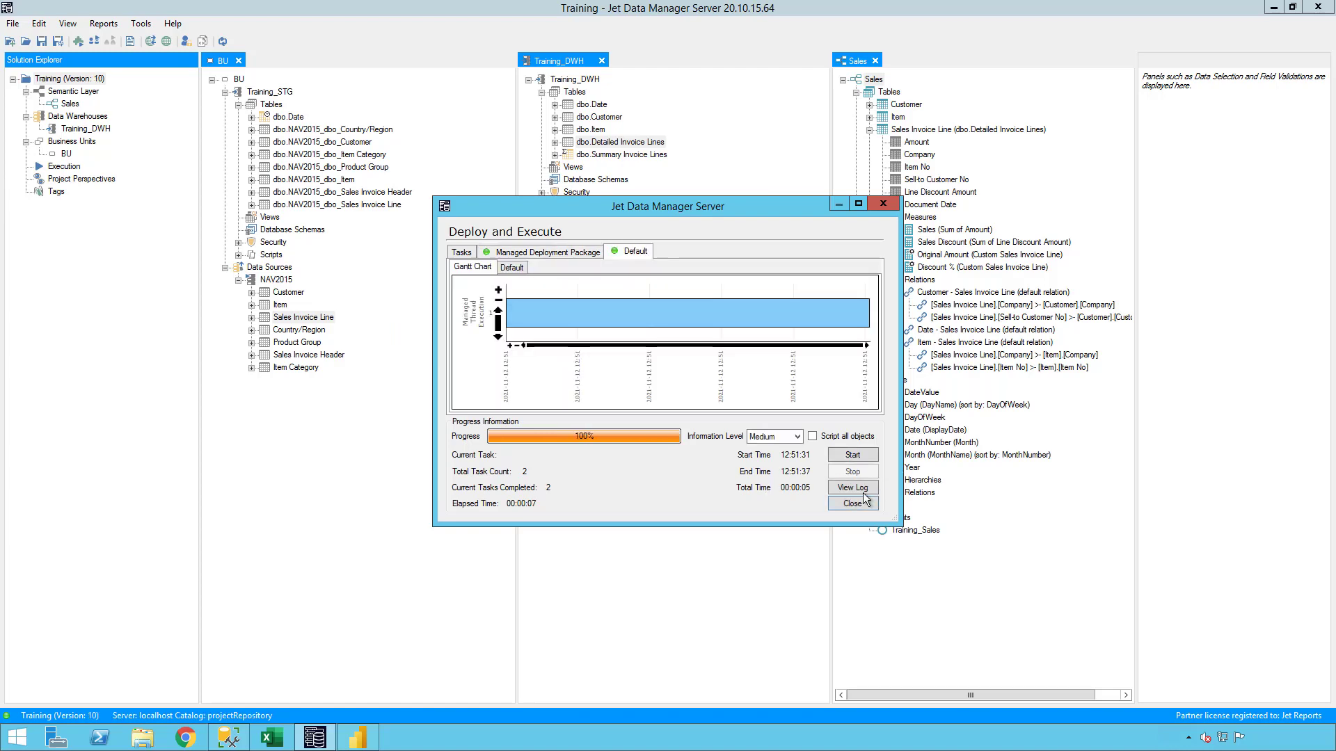
left_click(863, 503)
Switch to Power BI Desktop and refresh the report data.
left_click(1268, 7)
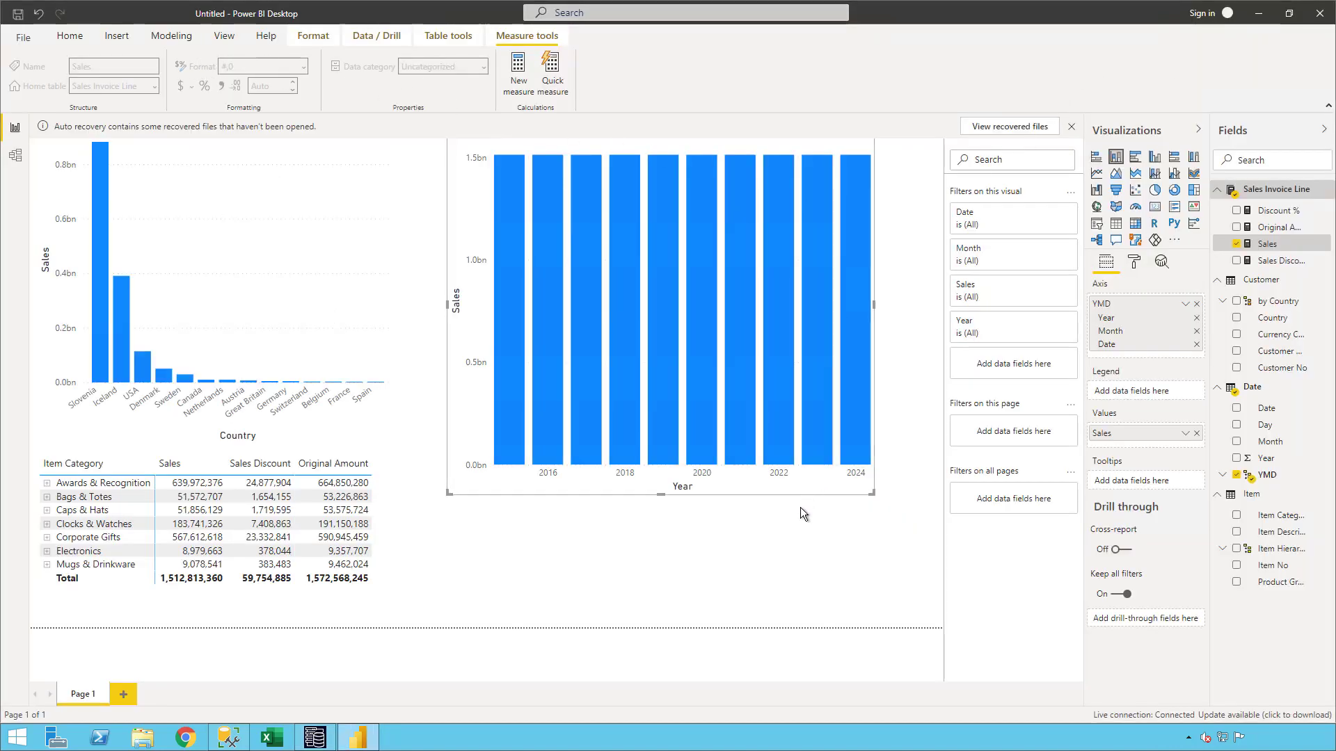
left_click(786, 555)
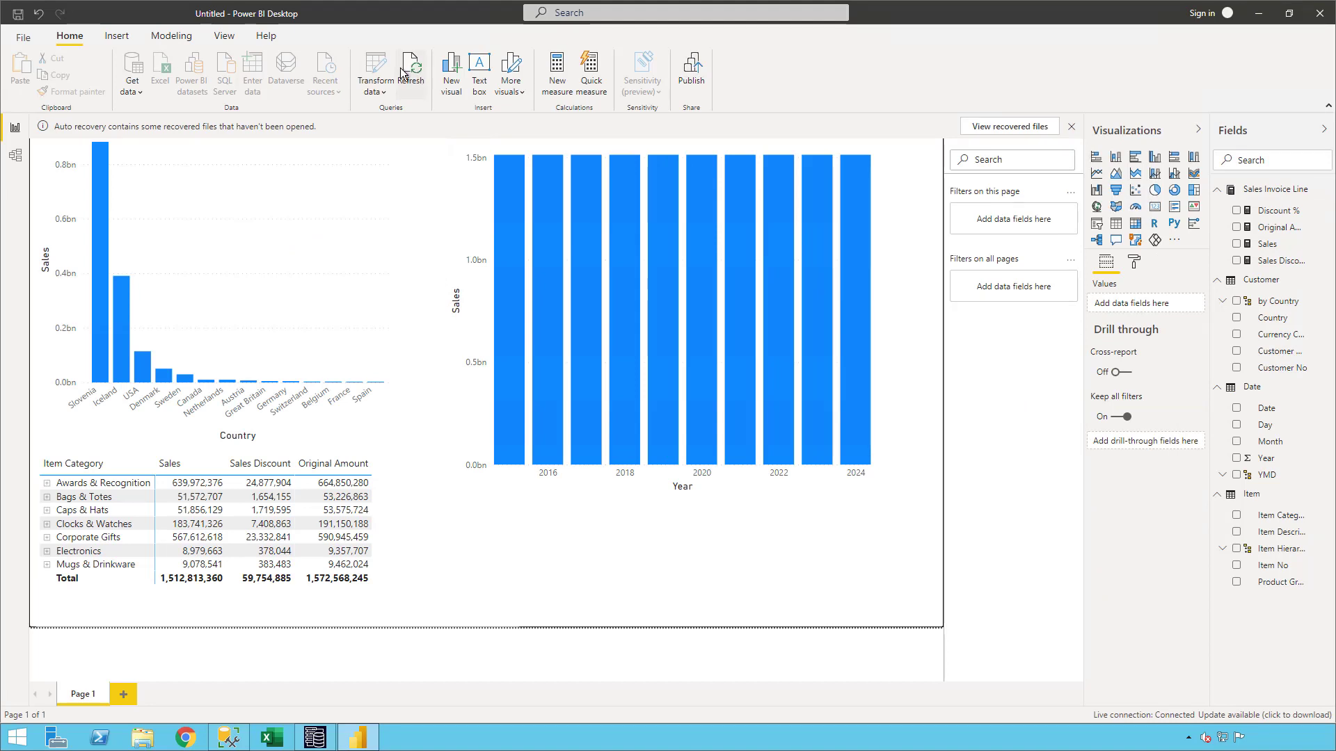
left_click(408, 76)
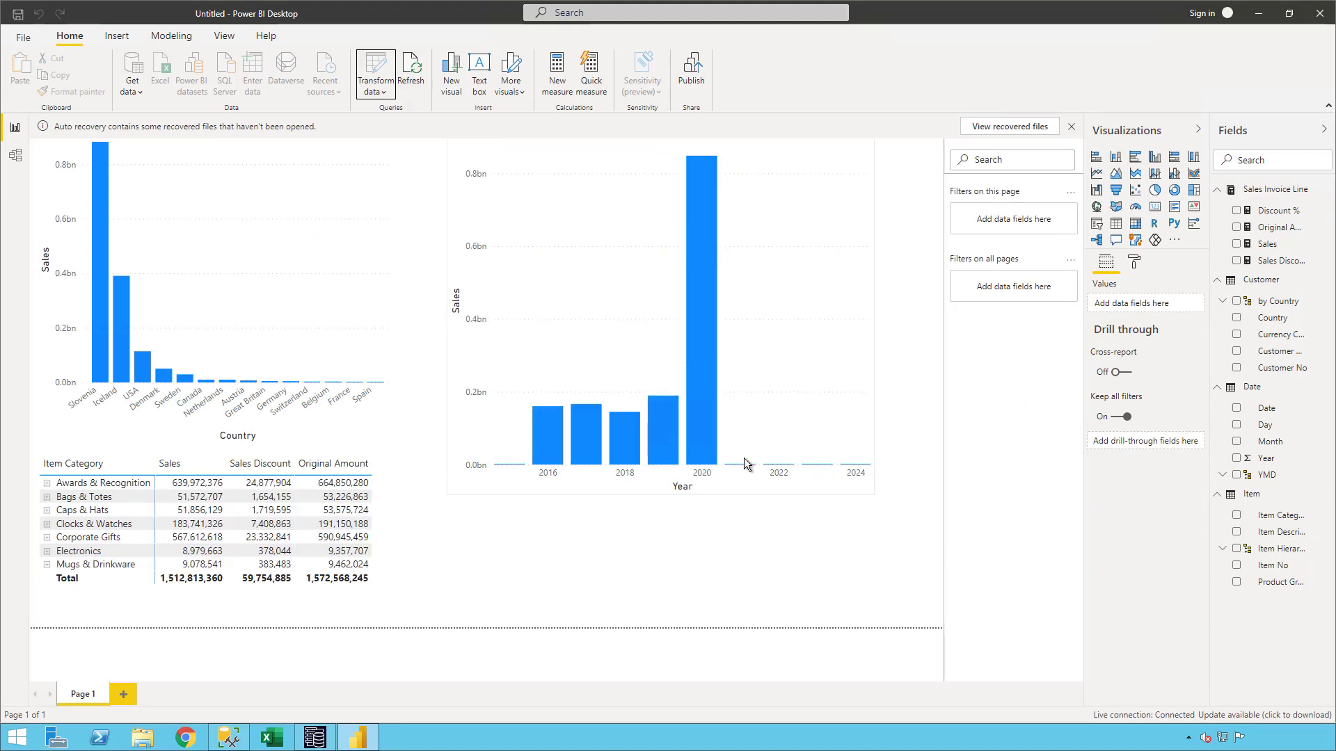
Preview the sales-by-year column chart as a table and as a matrix, and restore it as a stacked column chart.
left_click(1116, 223)
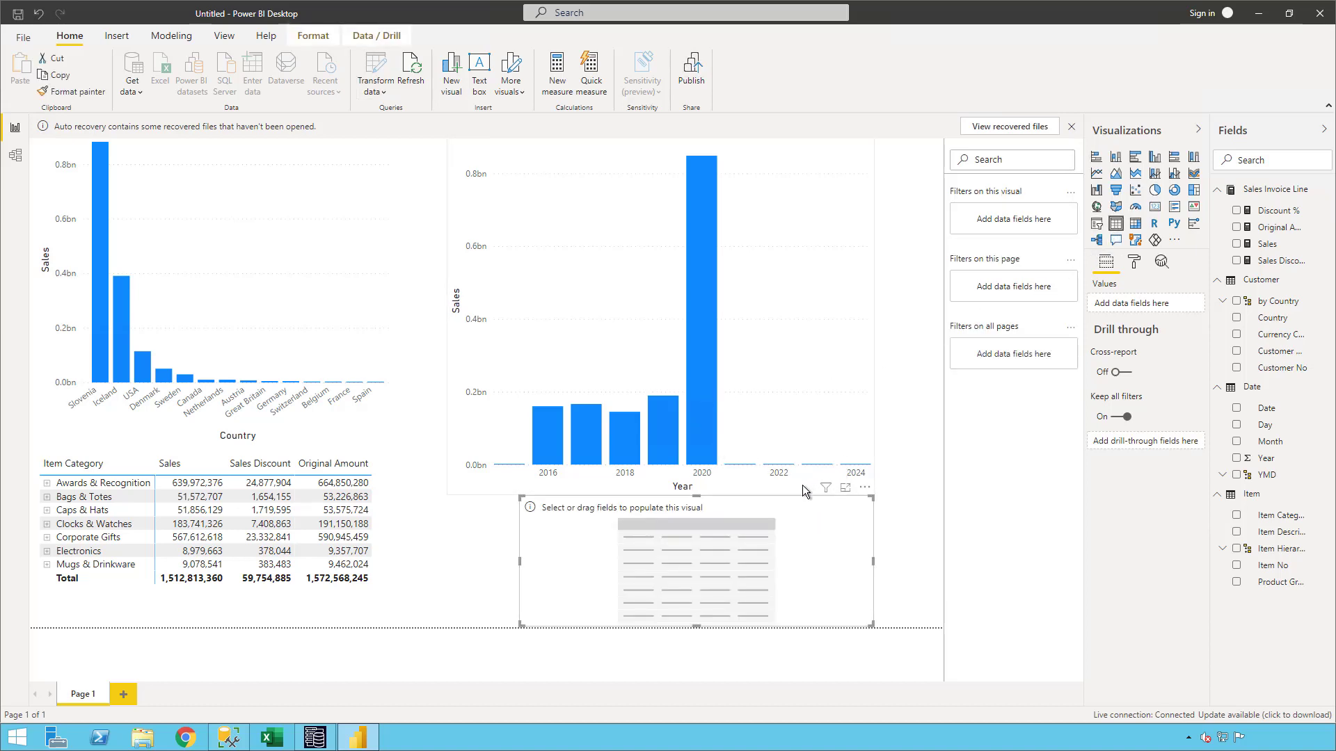
key("Delete")
left_click(753, 490)
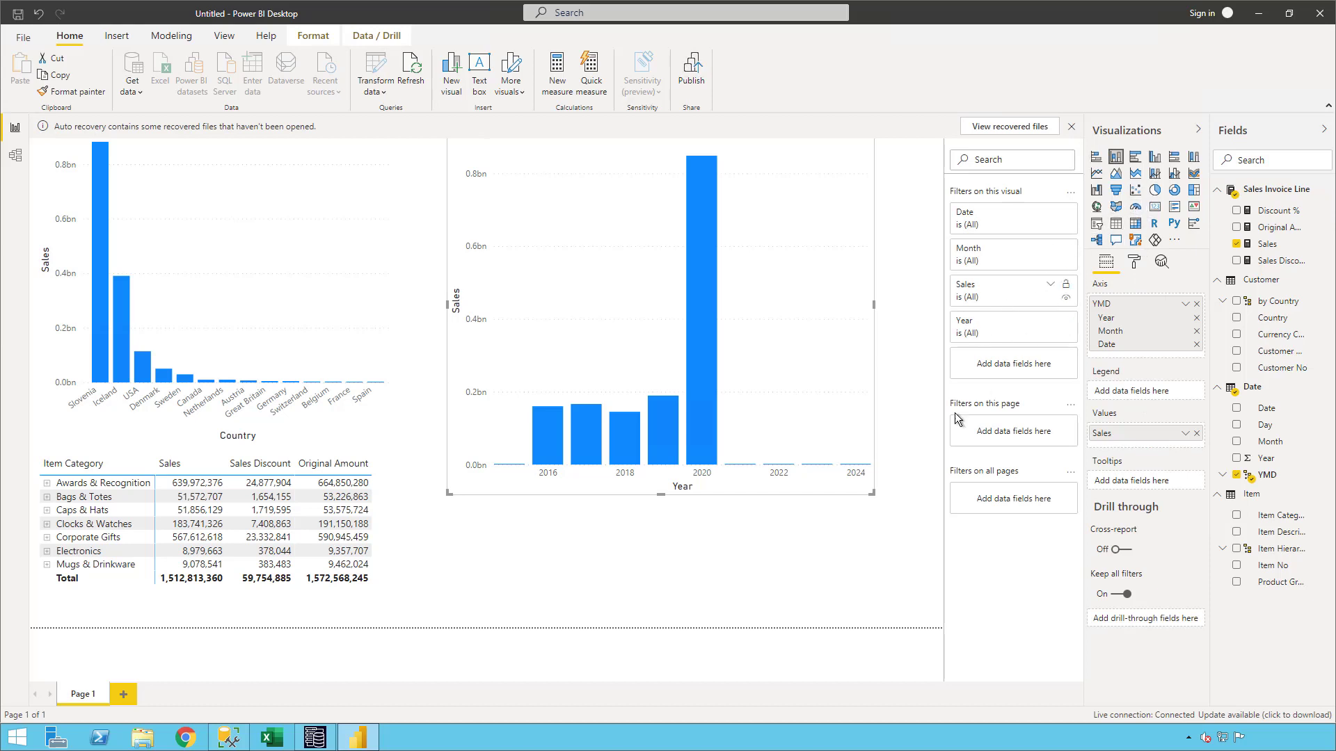
left_click(1116, 224)
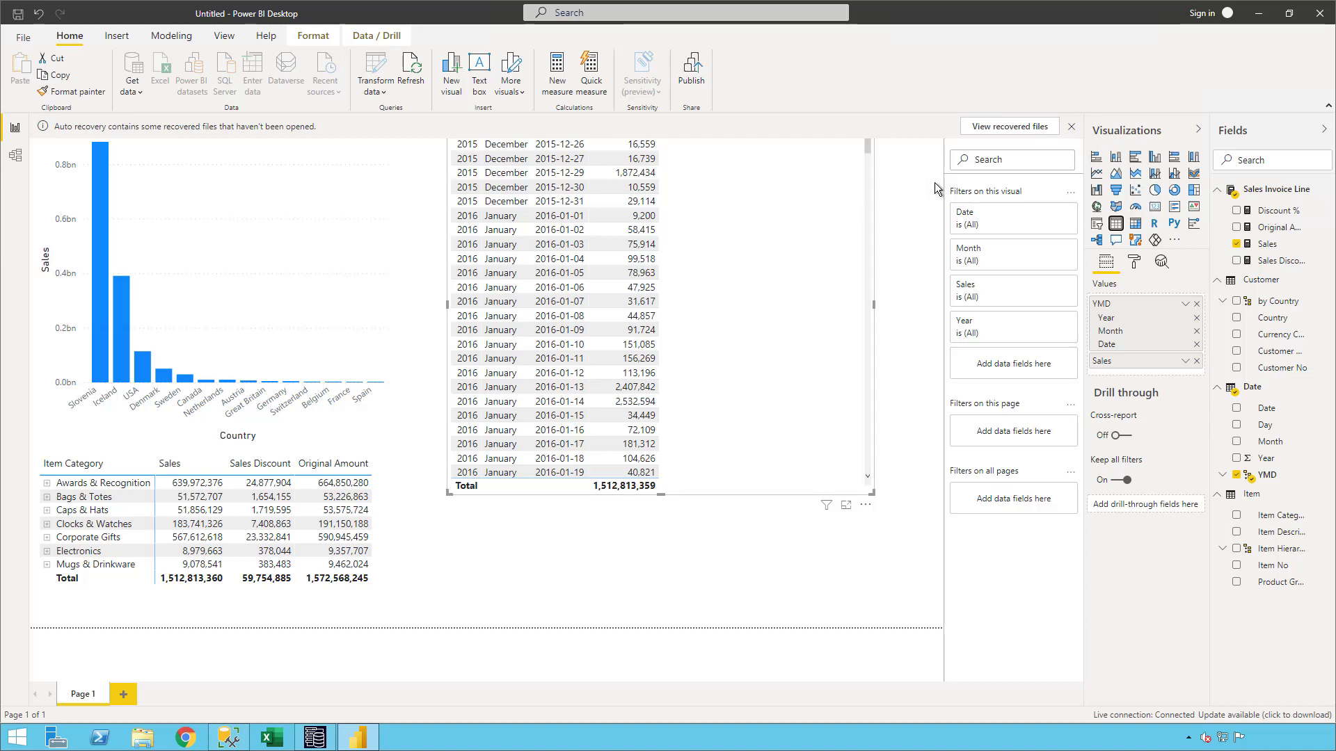
left_click(1136, 230)
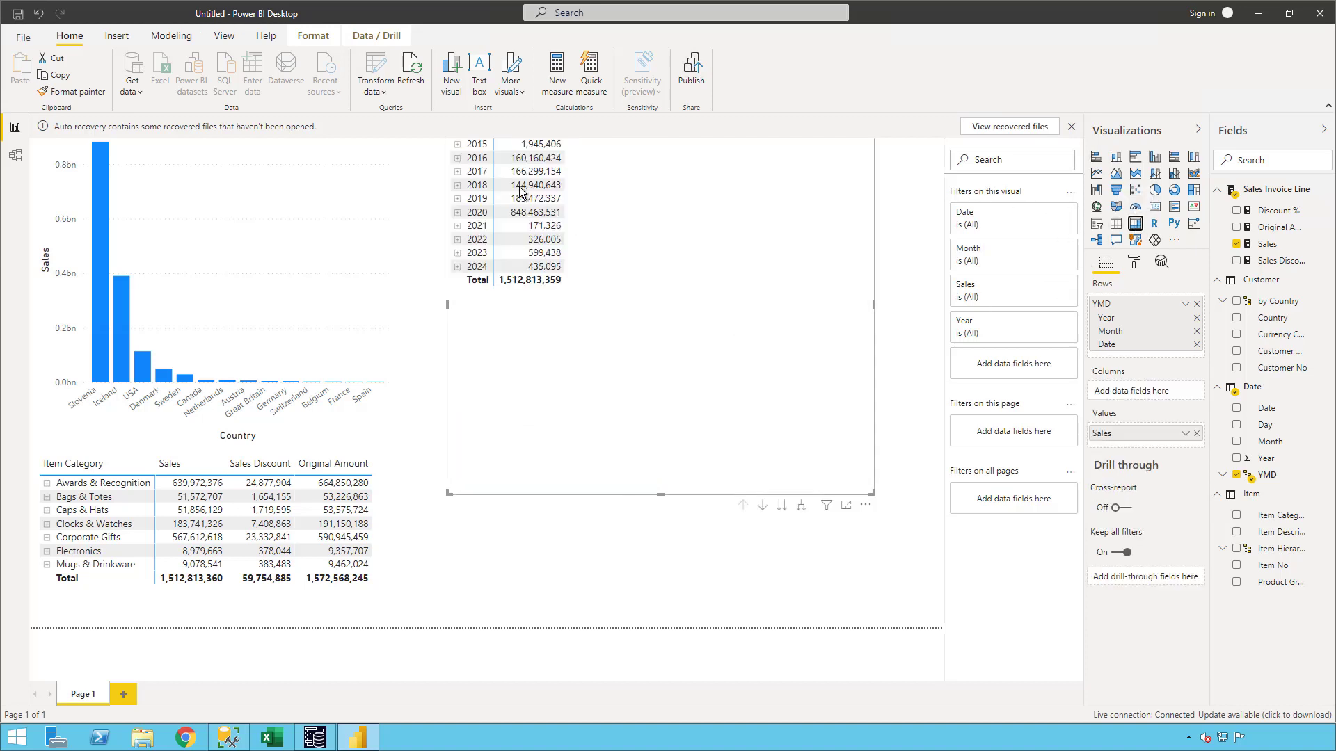
left_click(1115, 162)
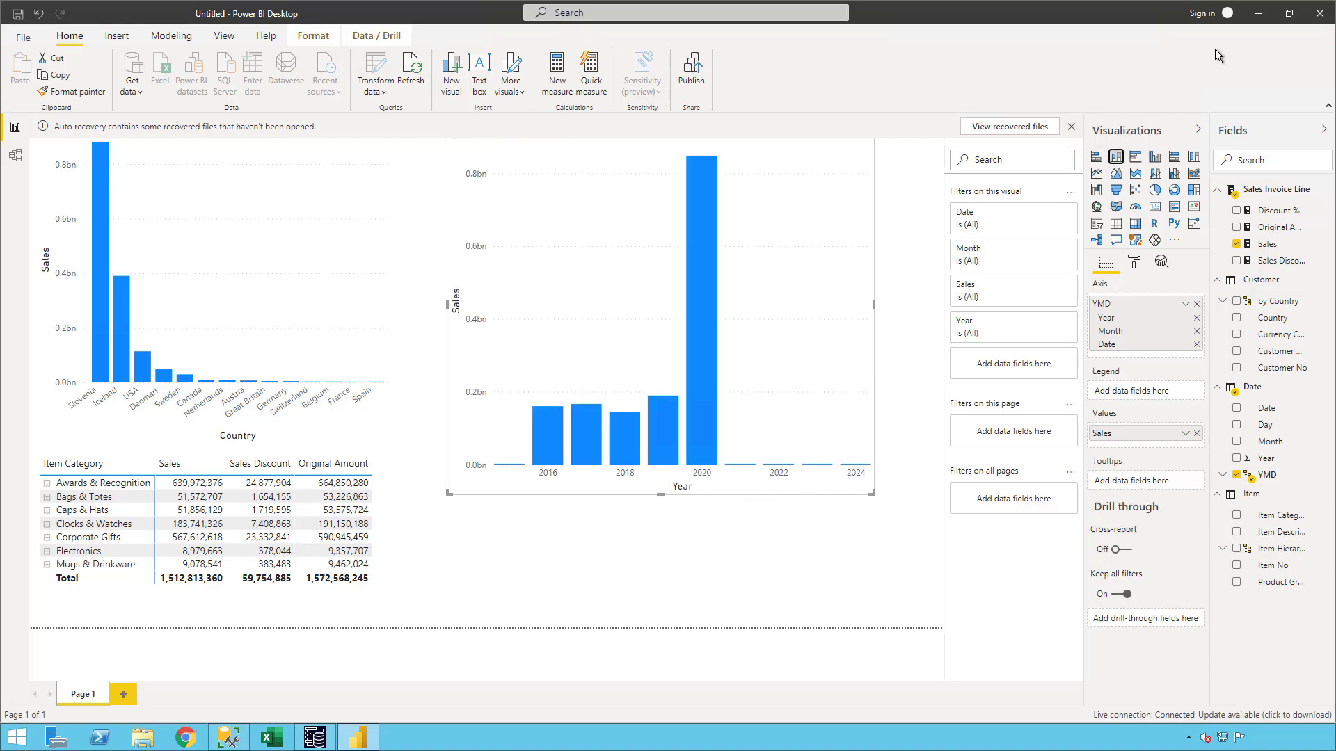
left_click(1259, 15)
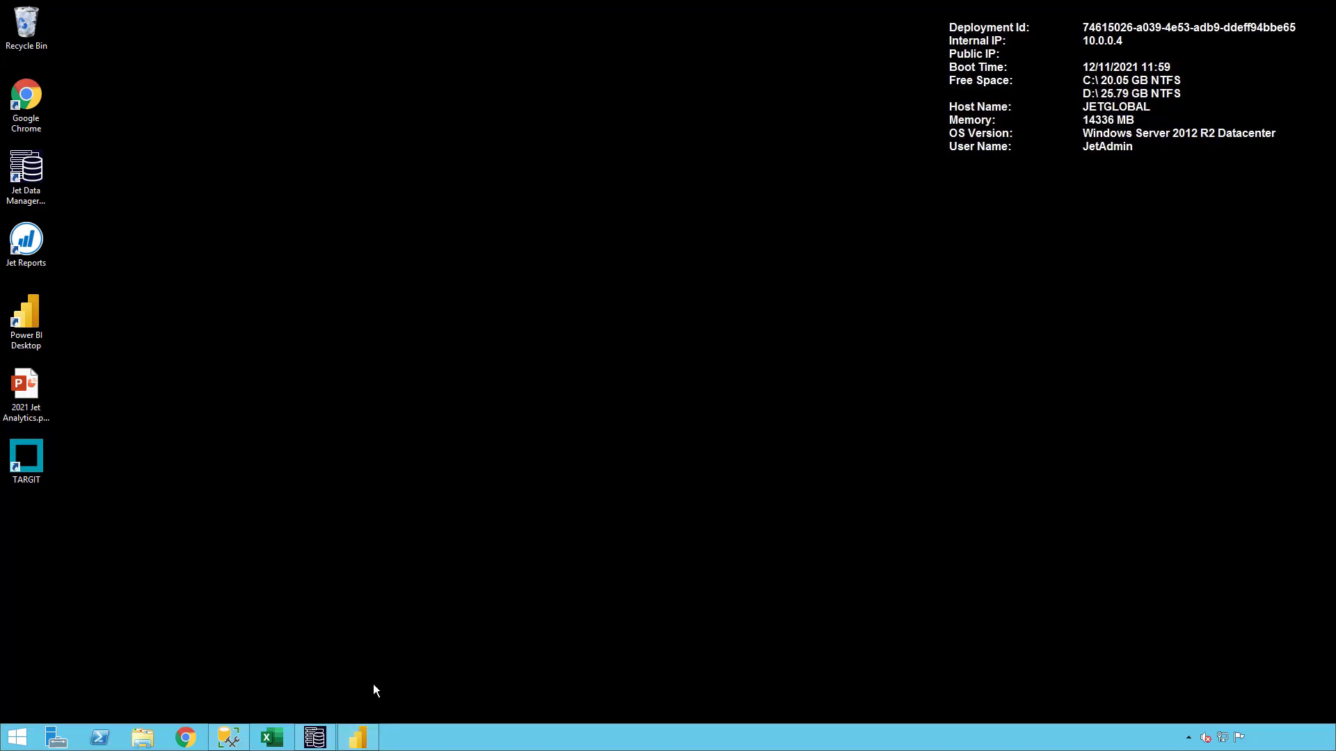